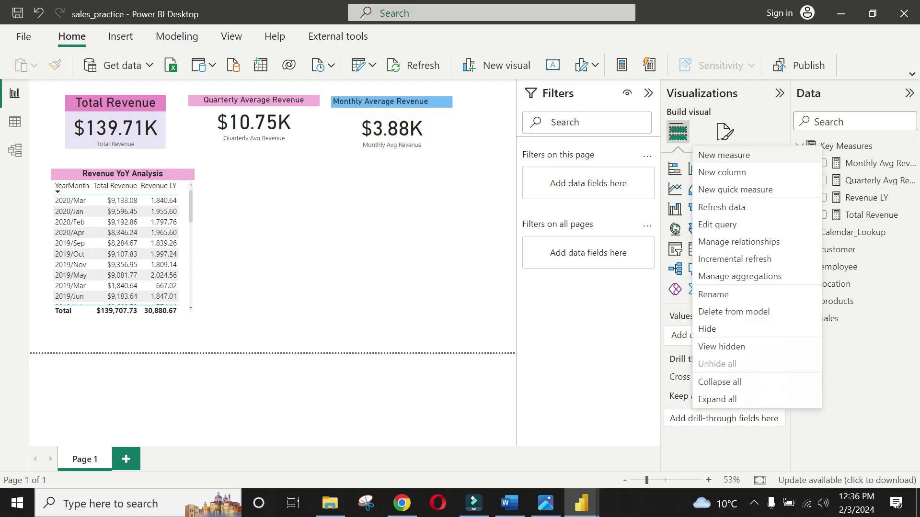
# Start a new measure in Key Measures named Revenue in Utah that uses CALCULATE with [Total Revenue] as its expression
pyautogui.click(723, 156)
pyautogui.hotkey('ctrl', 'z')
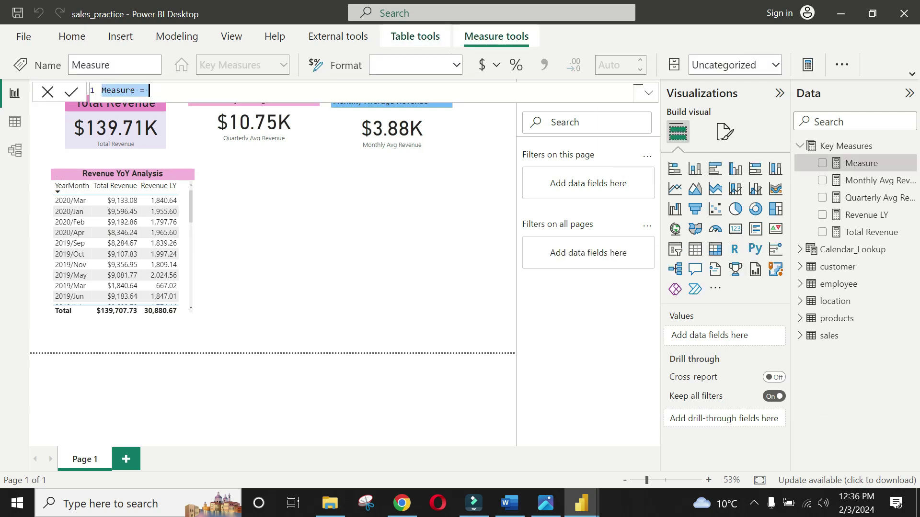
pyautogui.write('Re')
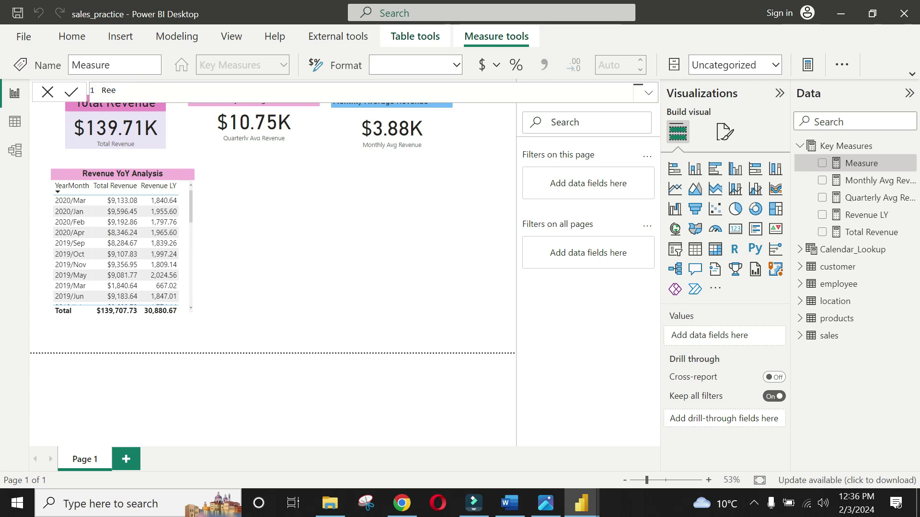
pyautogui.write('venue in Utal')
pyautogui.press('BackSpace')
pyautogui.write('h=CALCULATE(')
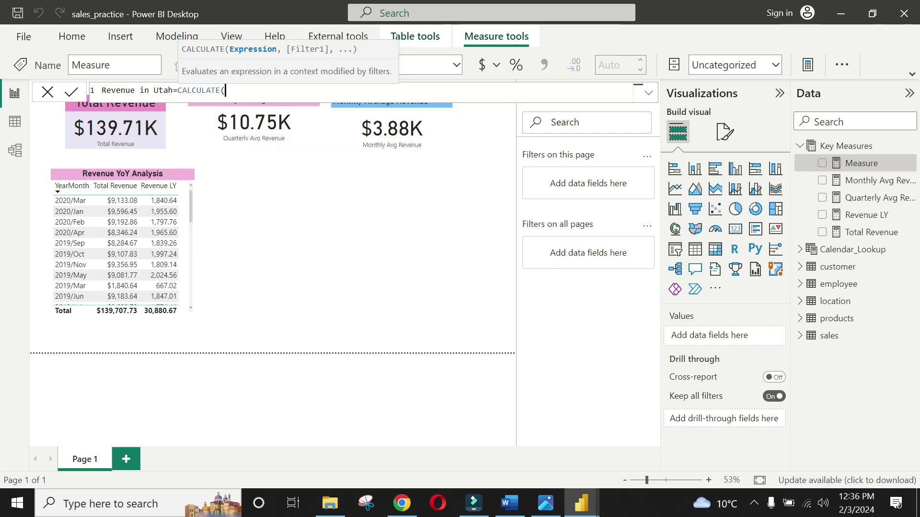
pyautogui.write('tot')
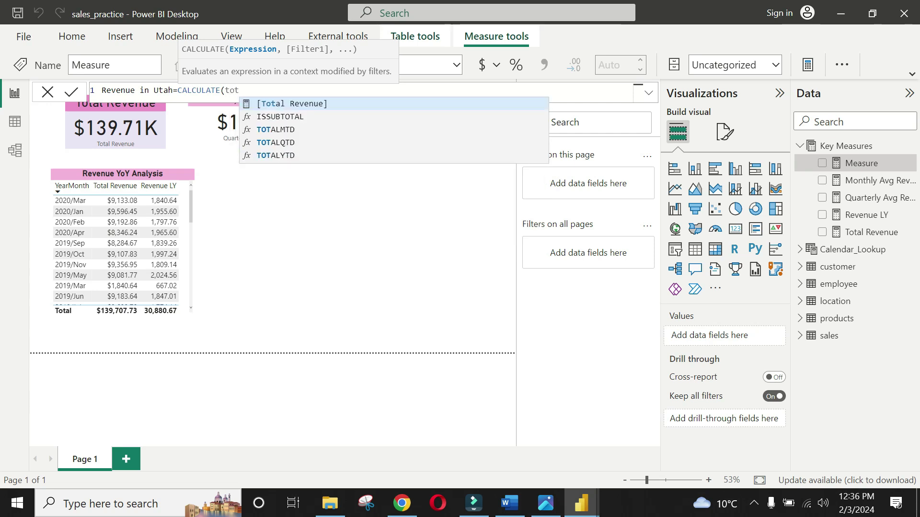
pyautogui.press('Tab')
pyautogui.write(',')
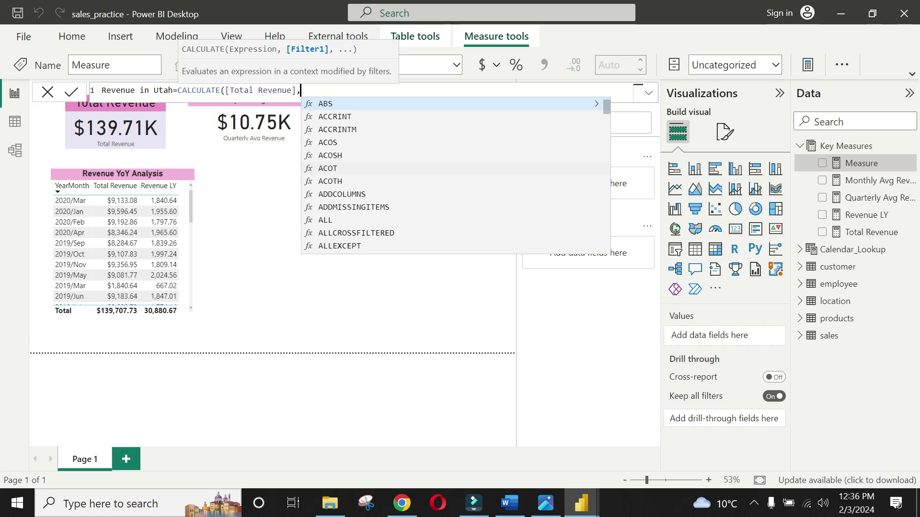
# Complete the Revenue in Utah measure with the filter argument location[state]="Utah" and commit the formula
pyautogui.write('sta')
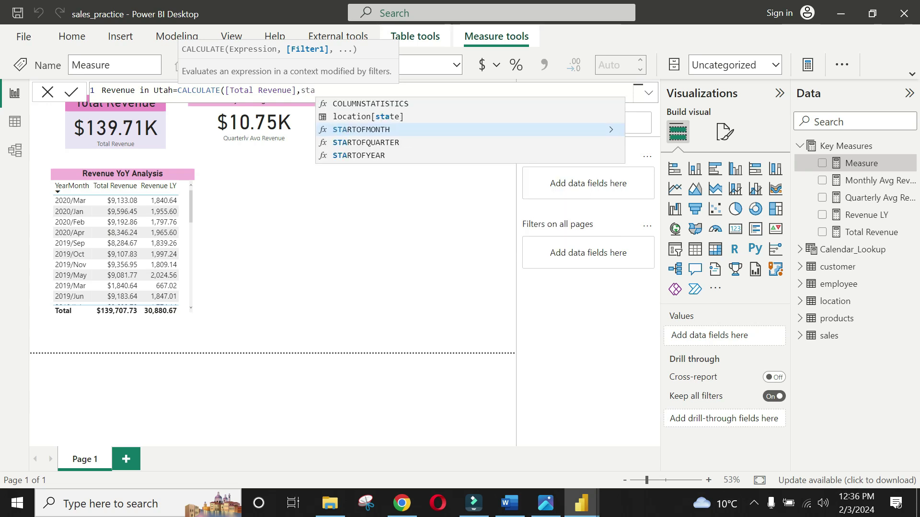
pyautogui.press('Up')
pyautogui.press('Tab')
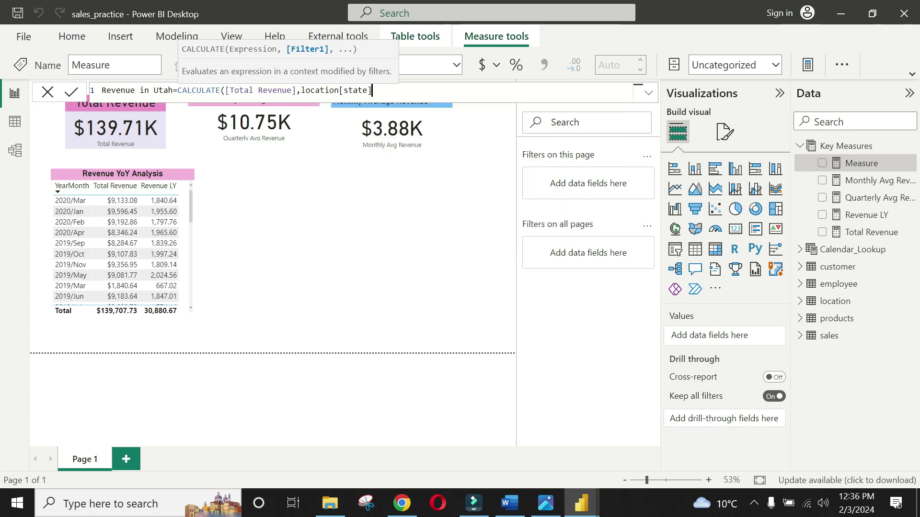
pyautogui.write('="U')
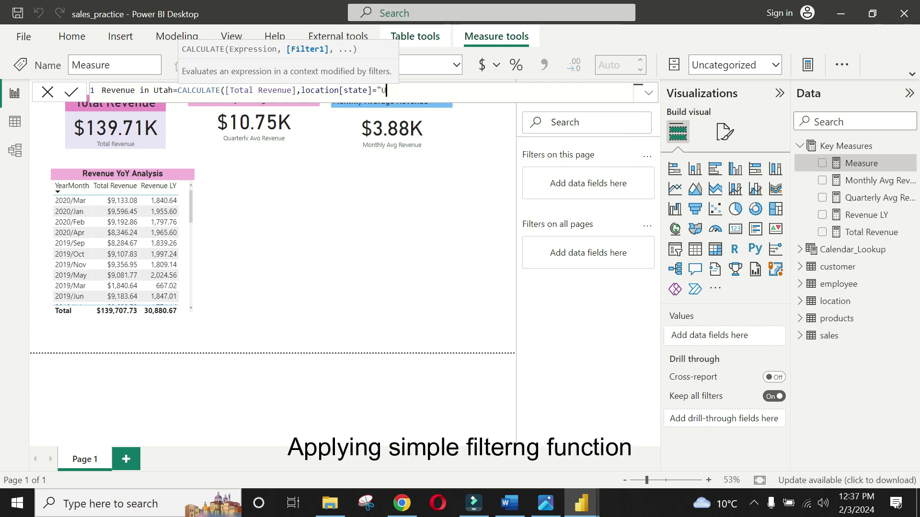
pyautogui.write('tah")')
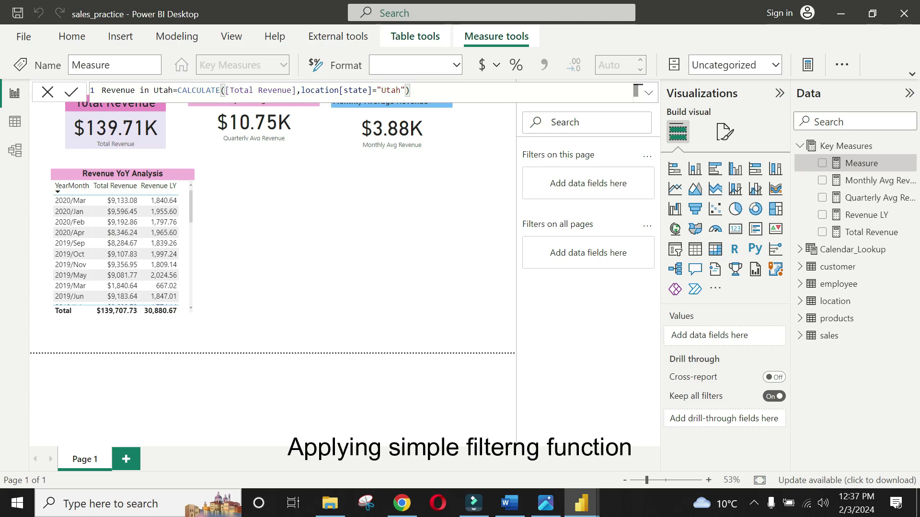
pyautogui.press('Return')
pyautogui.press('Return')
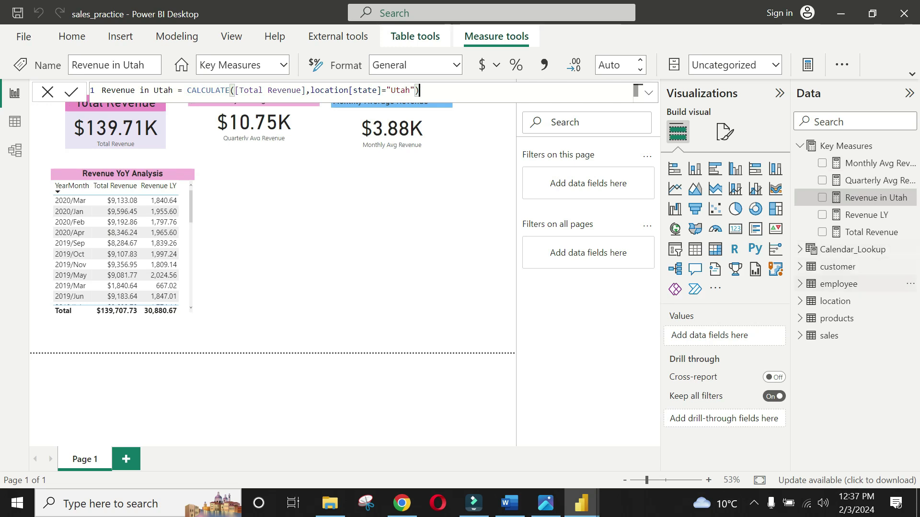
# Add a table visual of the location table's state field, placed beside the Revenue YoY Analysis table and enlarged to show its rows
pyautogui.click(835, 300)
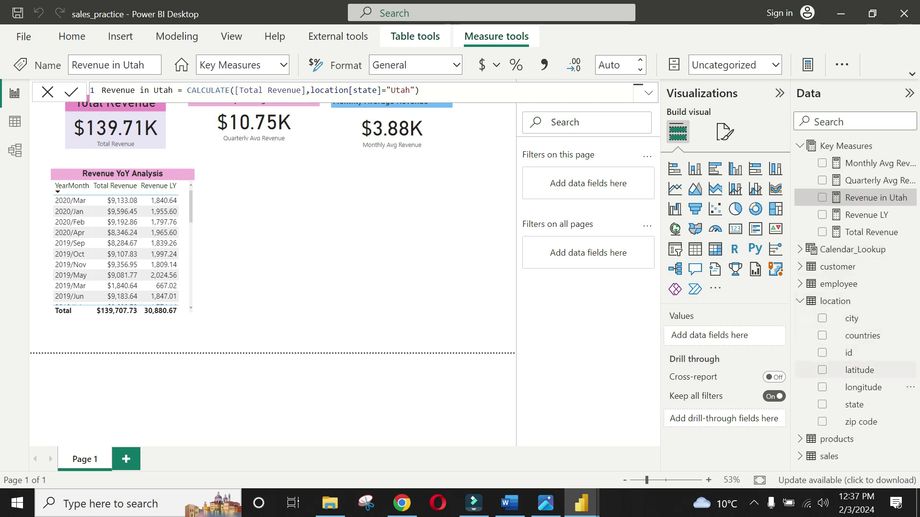
pyautogui.click(822, 404)
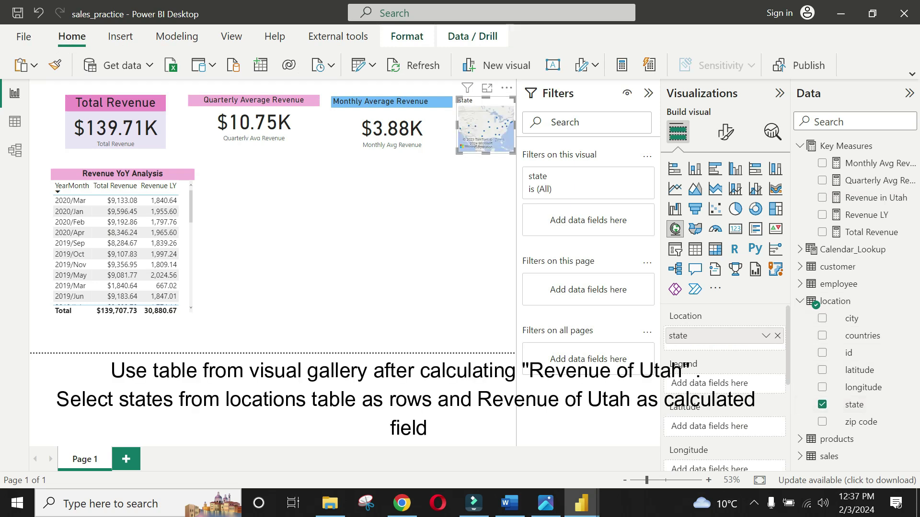
pyautogui.click(696, 249)
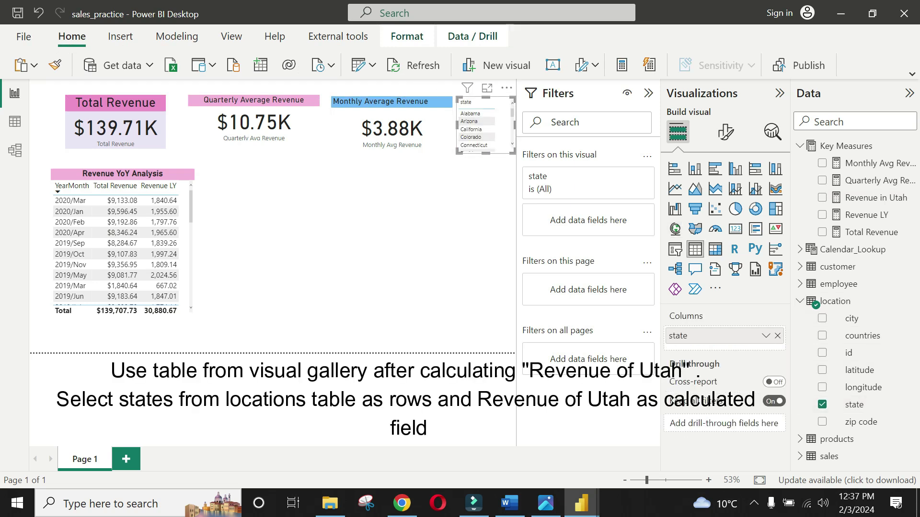
pyautogui.moveTo(485, 126); pyautogui.dragTo(301, 197)
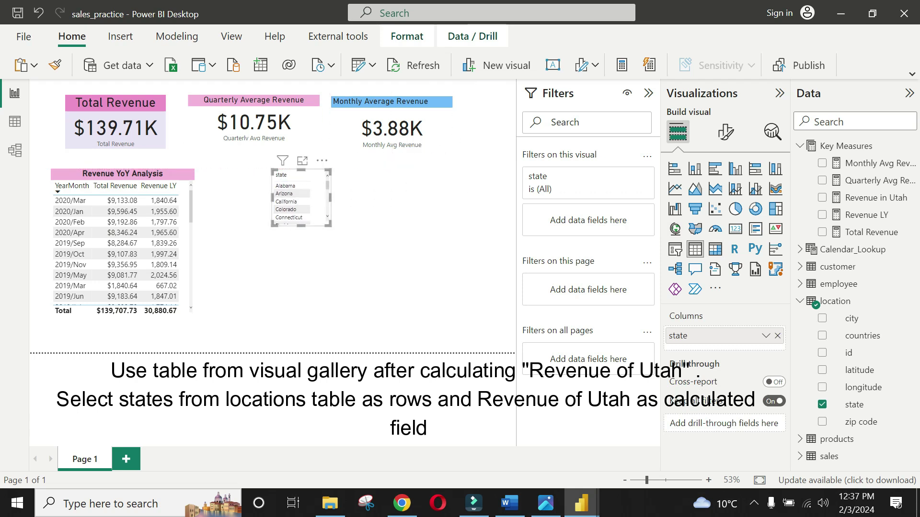
pyautogui.moveTo(330, 227); pyautogui.dragTo(381, 338)
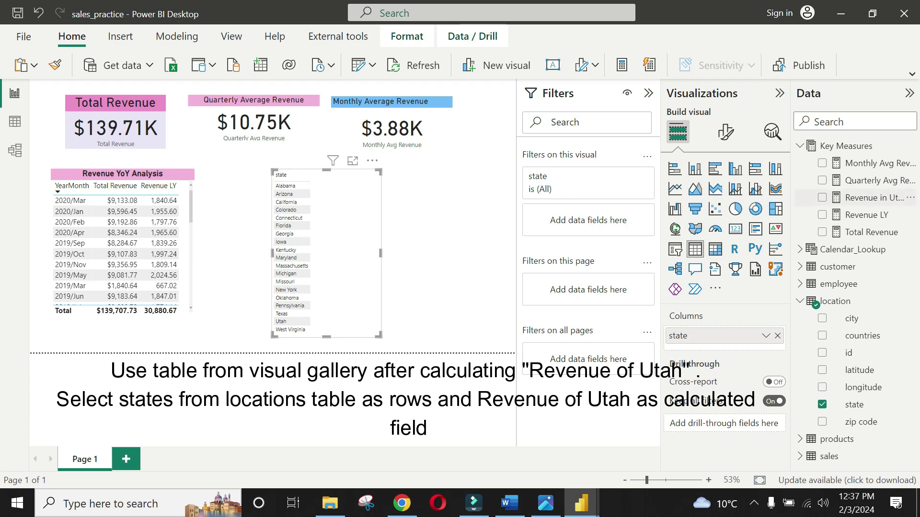
# Add the Total Revenue and Revenue in Utah measures to the state table and make the visual slightly taller
pyautogui.click(823, 232)
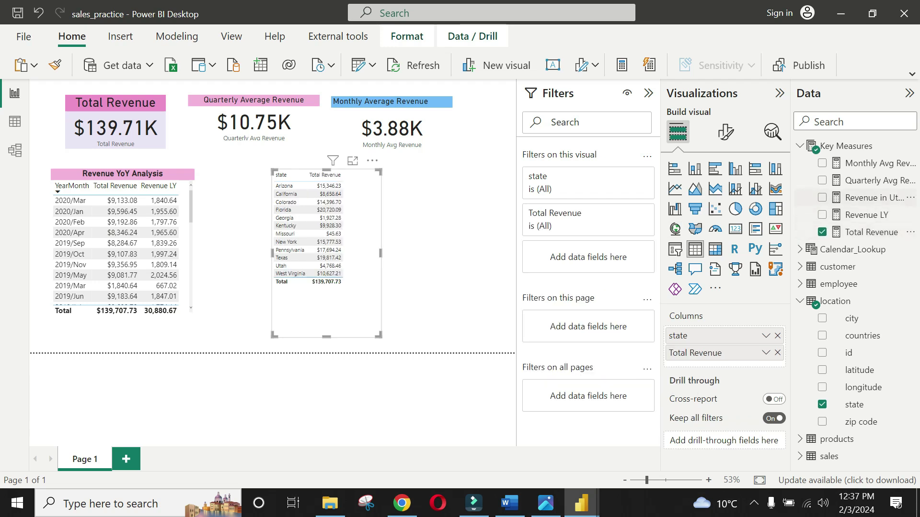
pyautogui.click(822, 198)
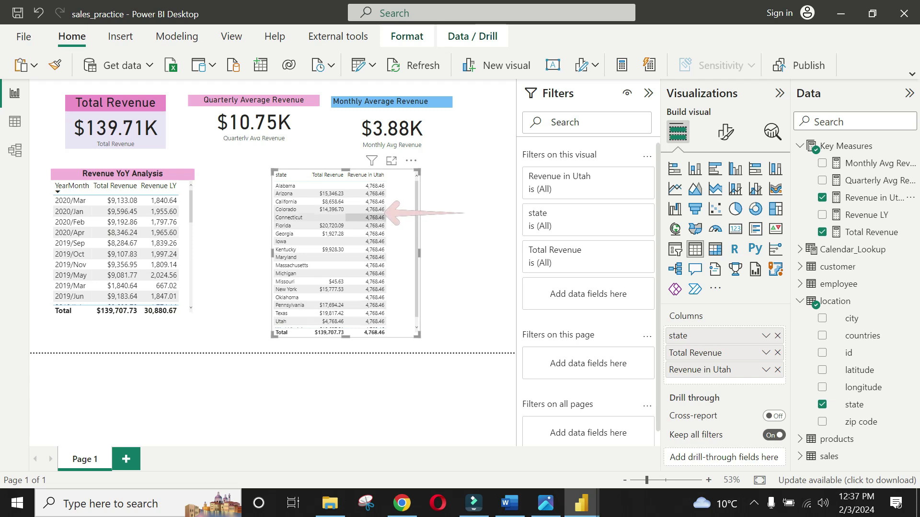
pyautogui.moveTo(346, 337); pyautogui.dragTo(345, 346)
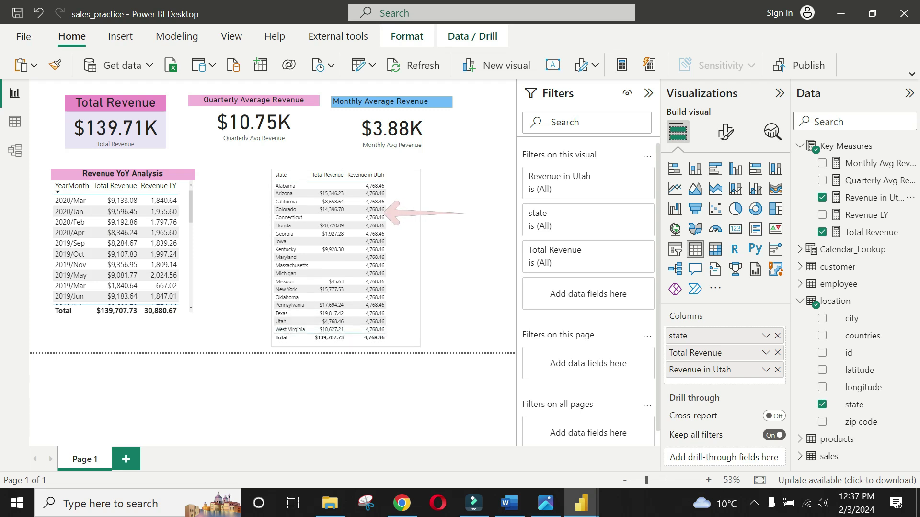
pyautogui.press('Escape')
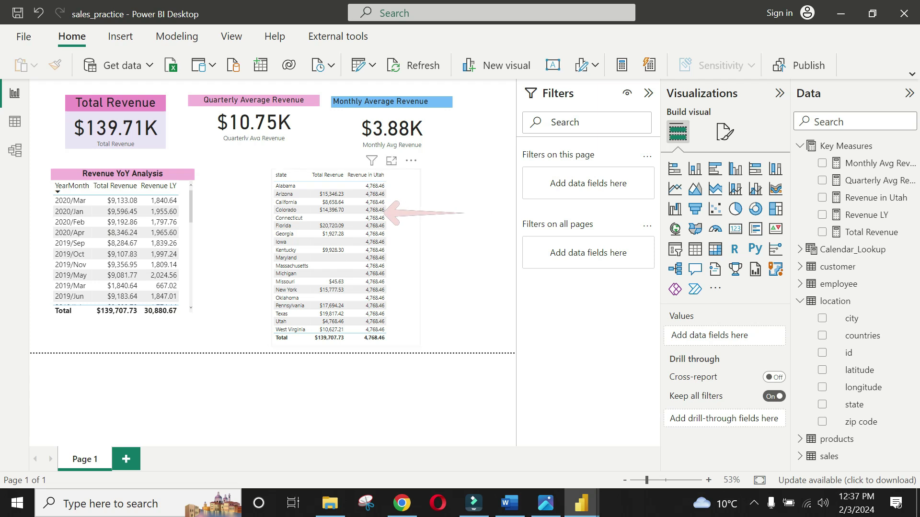
# Cross-filter the report page by the Utah row of the state table
pyautogui.click(282, 322)
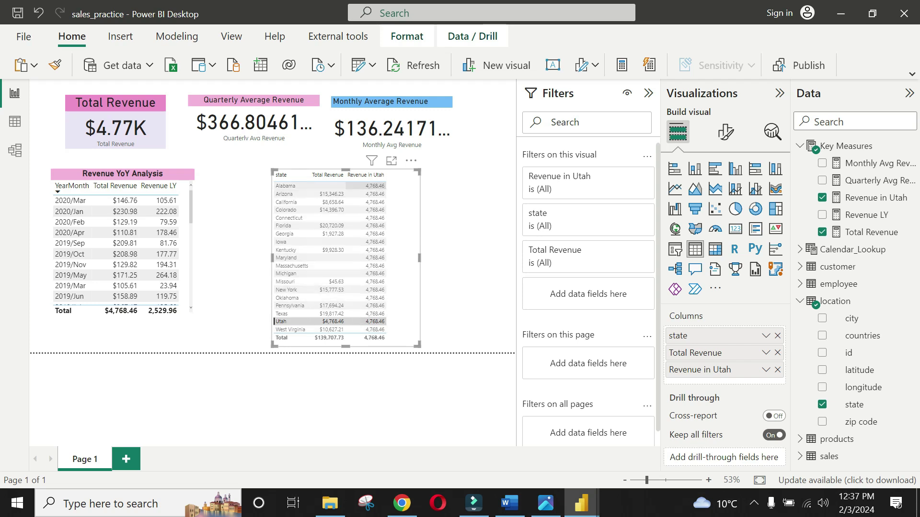
pyautogui.click(455, 249)
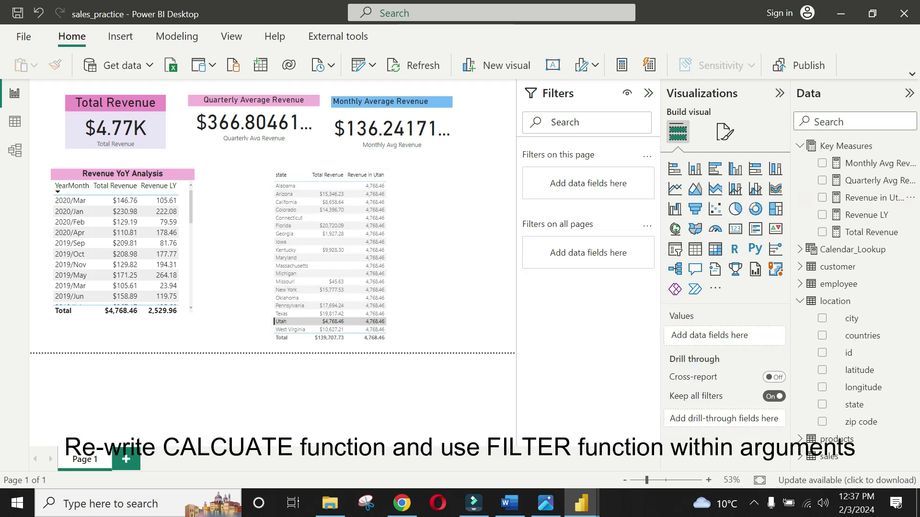
# Rewrite the Revenue in Utah measure's filter argument as FILTER(location,location[state]="Utah") inside CALCULATE and commit it
pyautogui.click(874, 198)
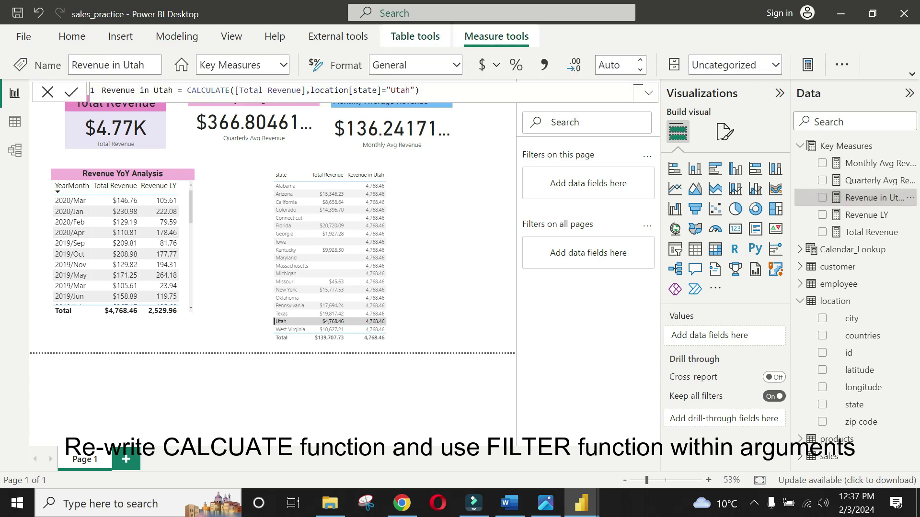
pyautogui.click(310, 90)
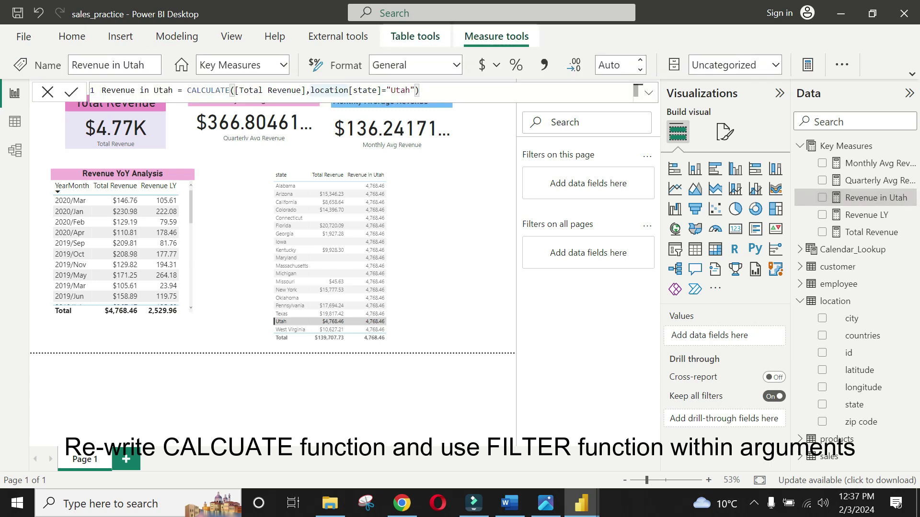
pyautogui.write('FILTER(')
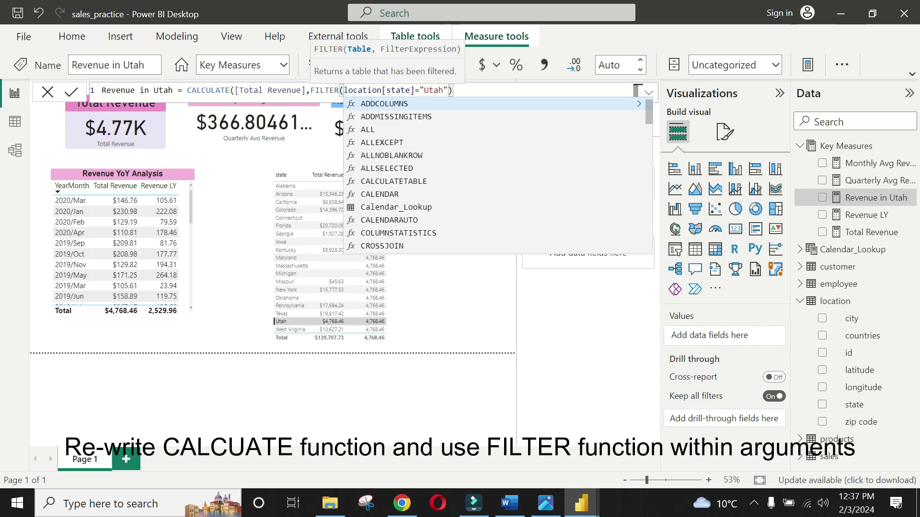
pyautogui.write('lo')
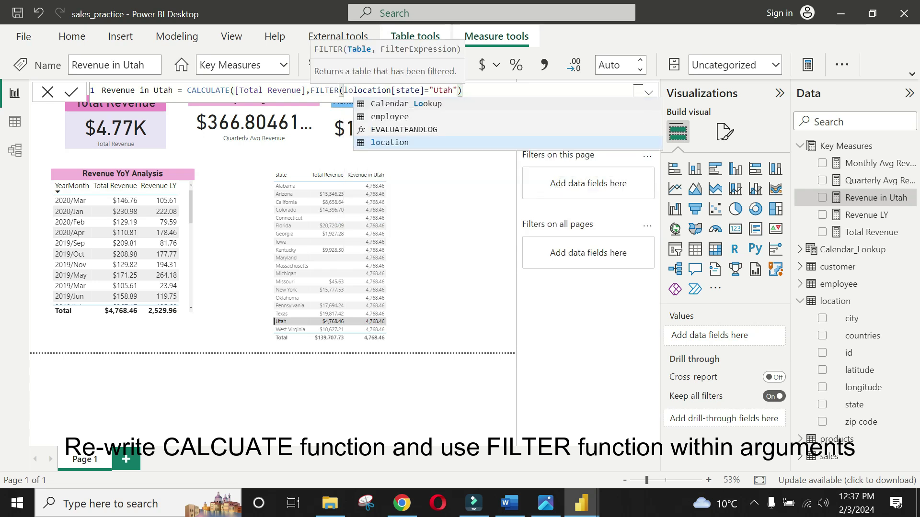
pyautogui.press('Tab')
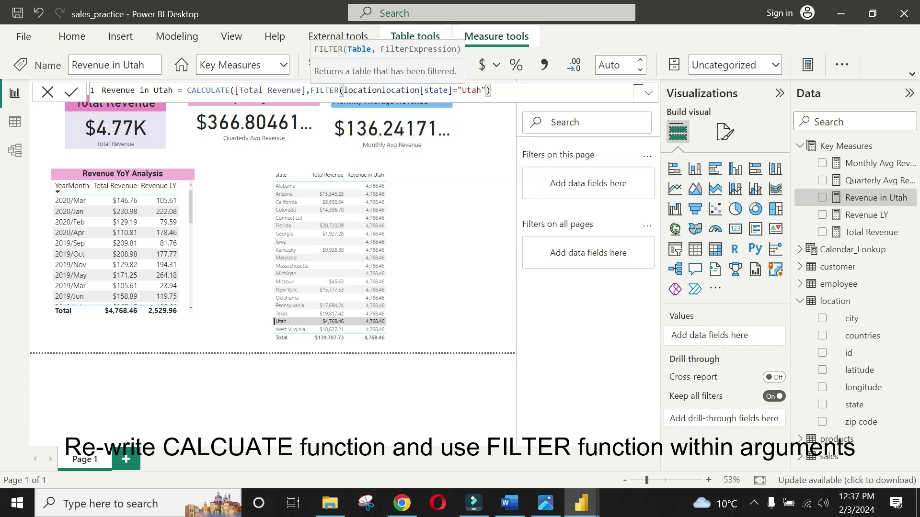
pyautogui.write(',')
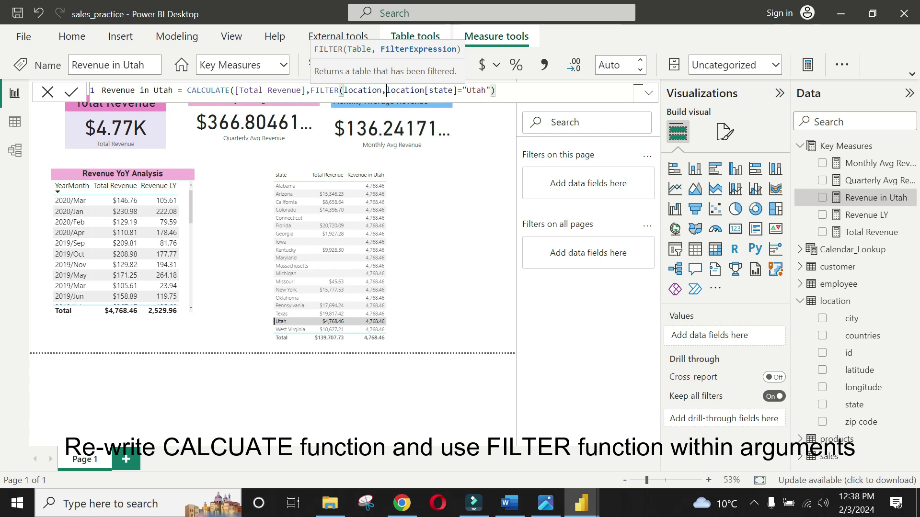
pyautogui.click(496, 90)
pyautogui.write(')')
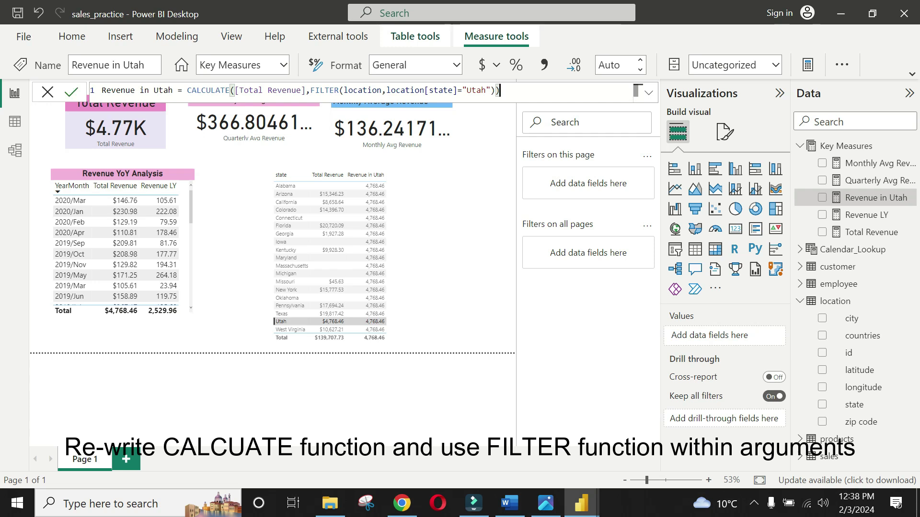
pyautogui.press('Return')
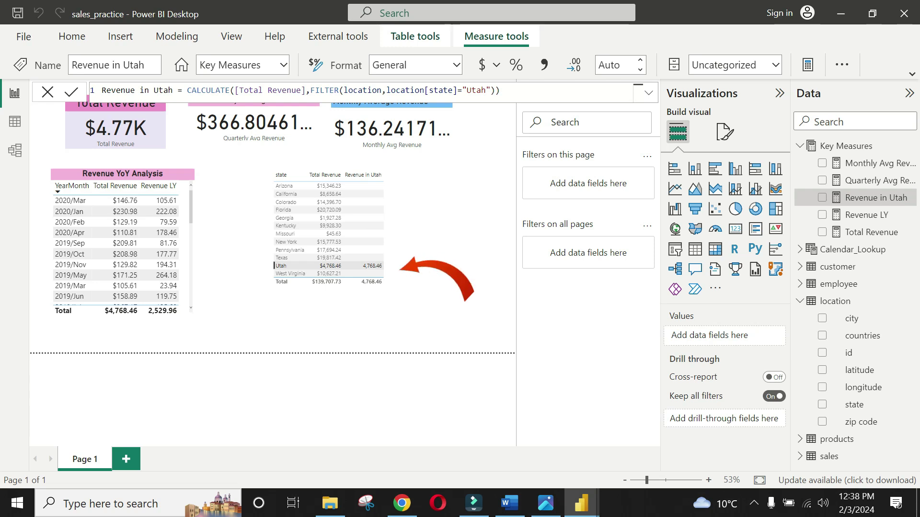
# Clear the Utah row selection and shrink the state table visual to fit its rows and columns
pyautogui.press('Escape')
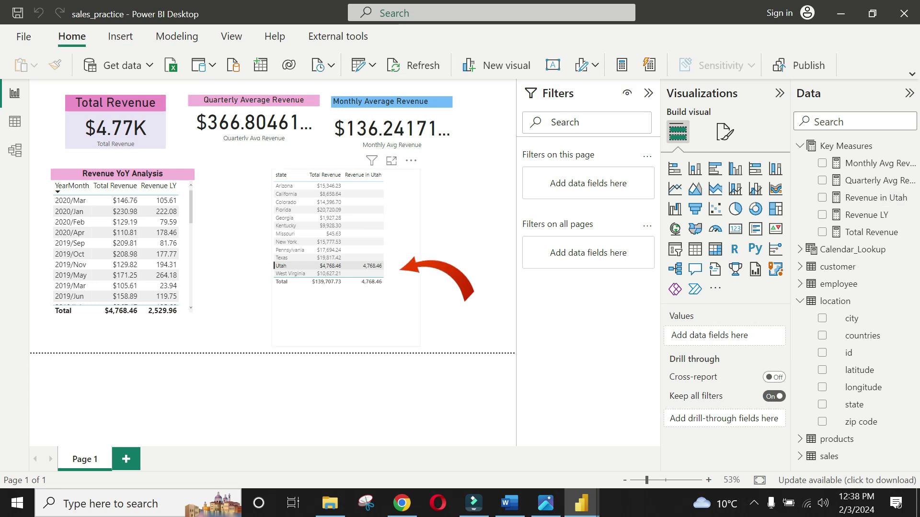
pyautogui.click(408, 268)
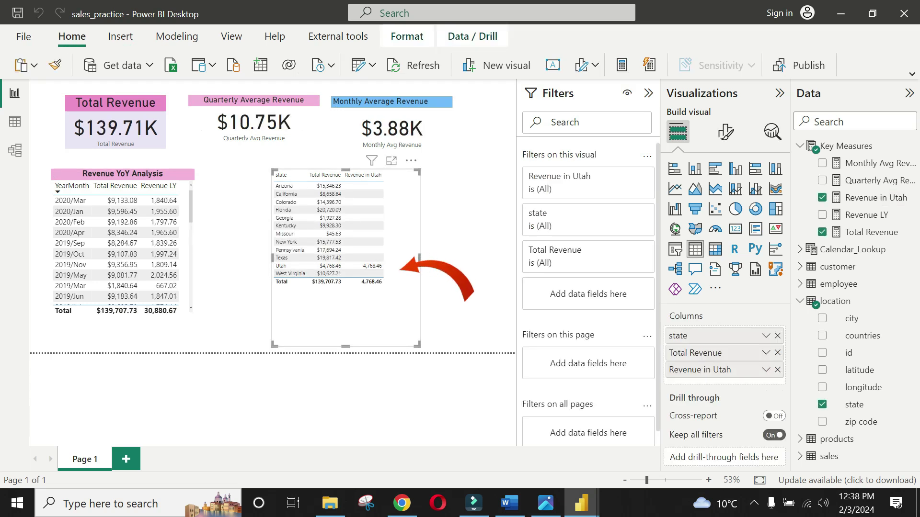
pyautogui.moveTo(419, 345); pyautogui.dragTo(400, 304)
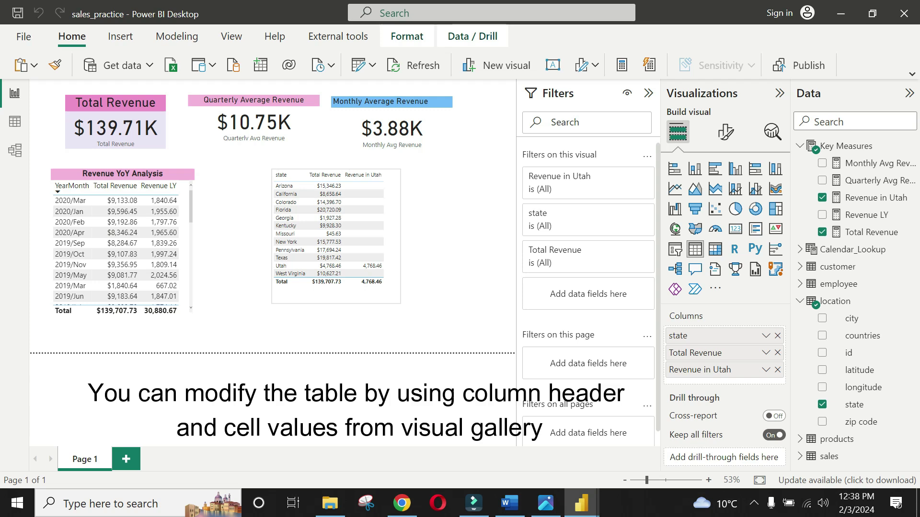
# Set the font size of the state table's values to 14
pyautogui.click(725, 132)
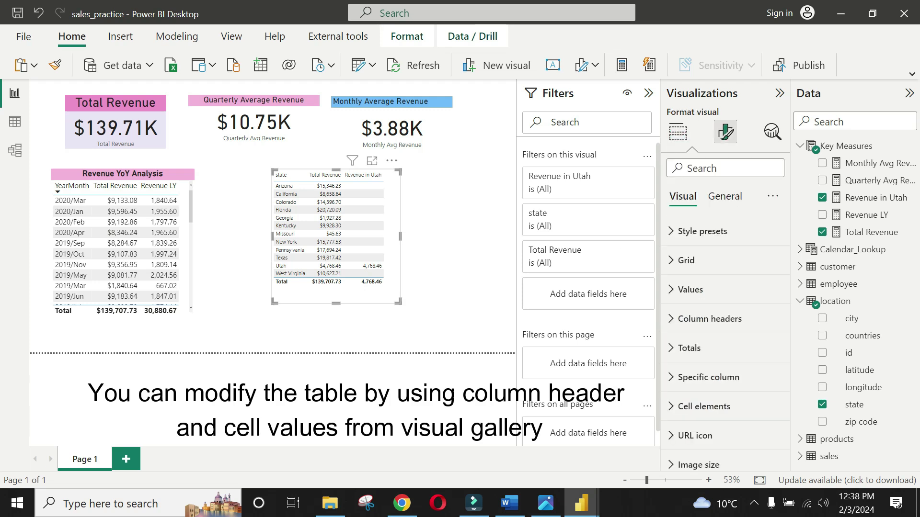
pyautogui.click(690, 290)
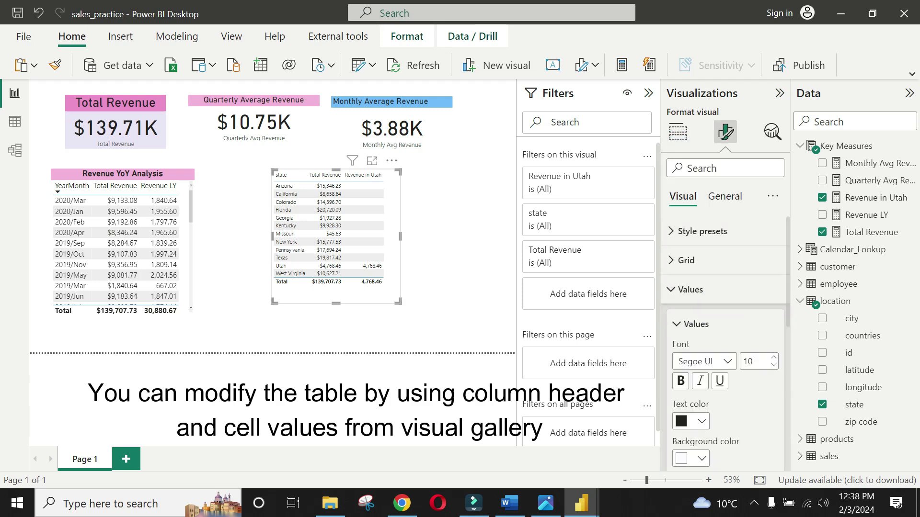
pyautogui.moveTo(757, 361); pyautogui.dragTo(733, 362)
pyautogui.write('14')
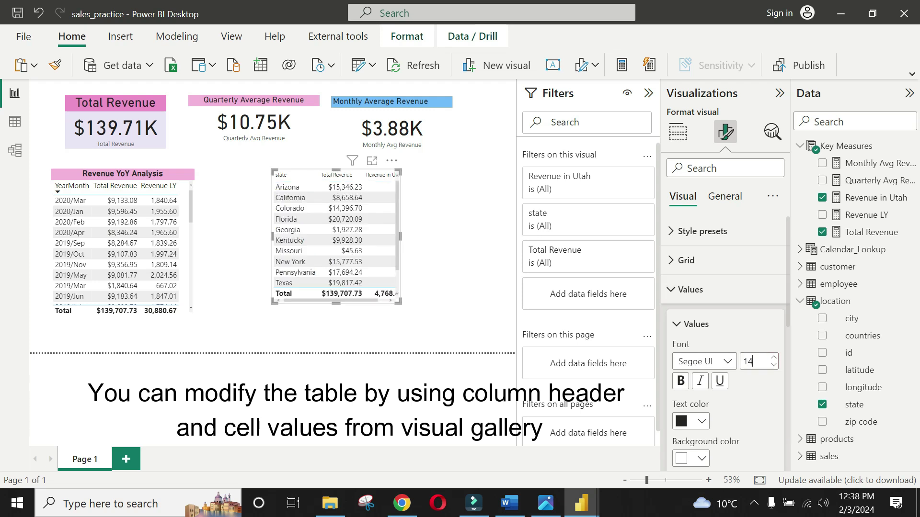
# Enlarge the state table visual and set the font size of its column headers to 12
pyautogui.moveTo(399, 302); pyautogui.dragTo(433, 315)
pyautogui.click(694, 324)
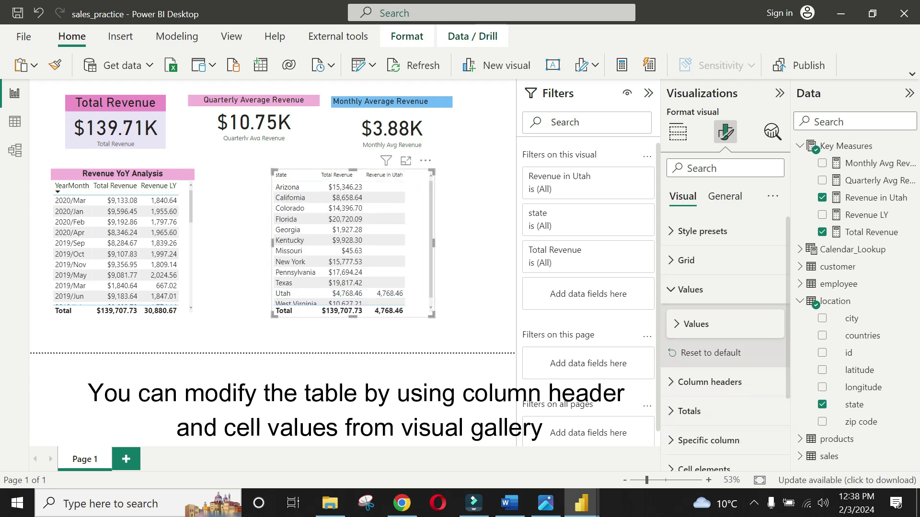
pyautogui.click(709, 382)
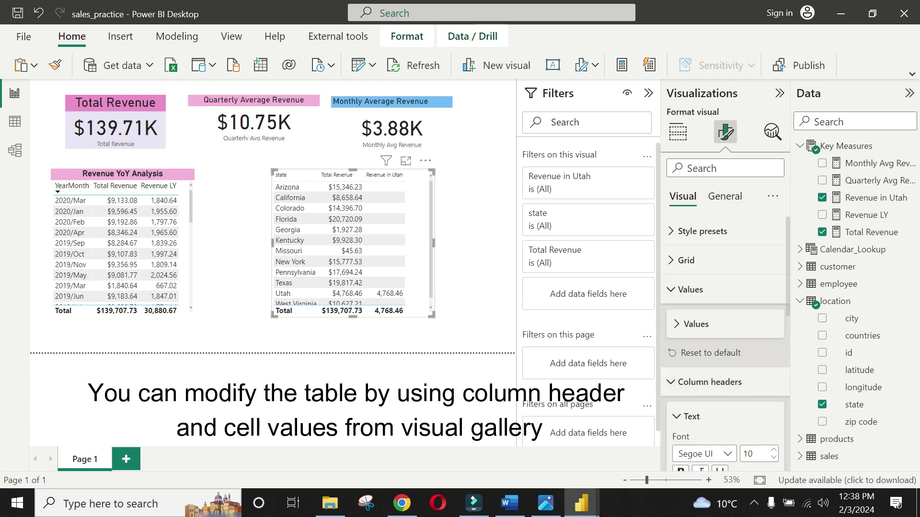
pyautogui.scroll(-3, 725, 344)
pyautogui.moveTo(758, 370); pyautogui.dragTo(736, 370)
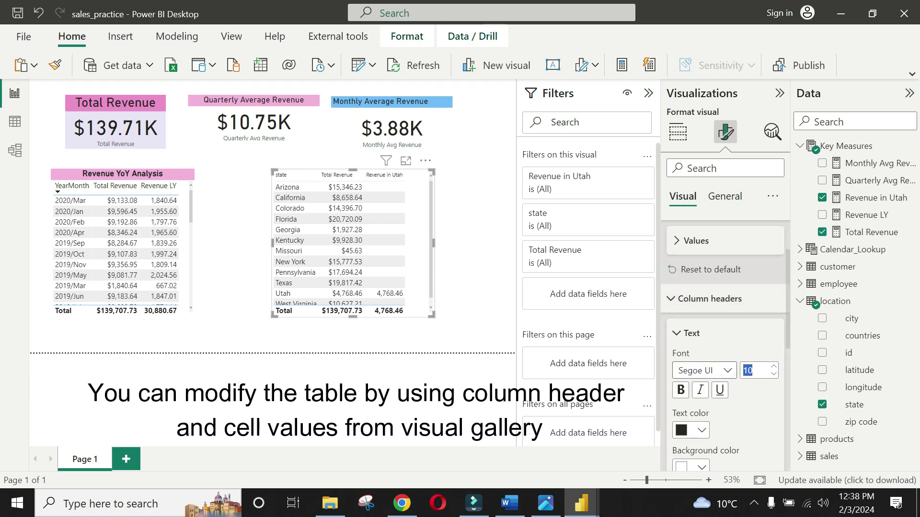
pyautogui.write('12')
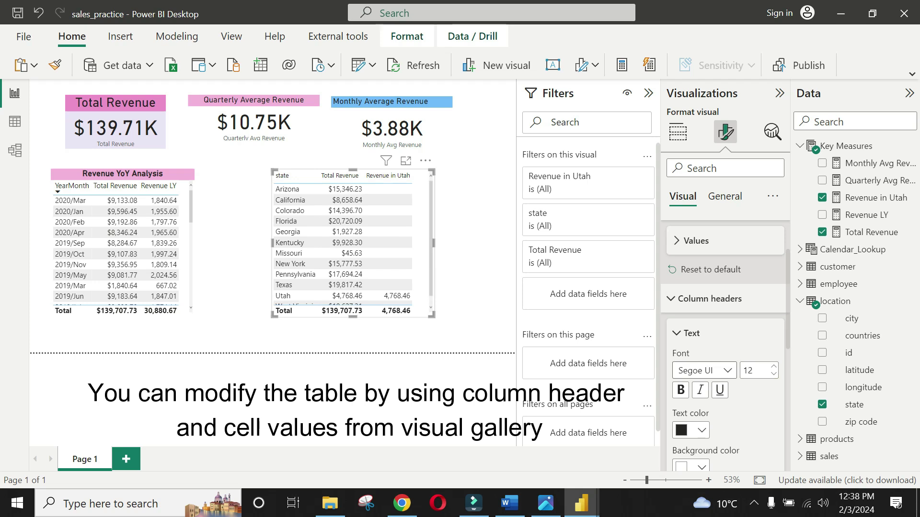
pyautogui.press('Escape')
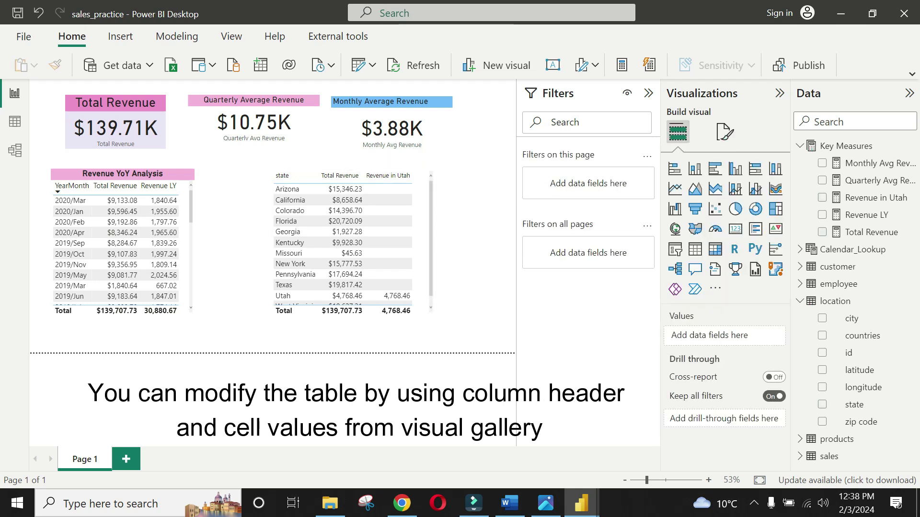
# Lengthen the state table visual so that all state rows fit without scrolling
pyautogui.click(352, 243)
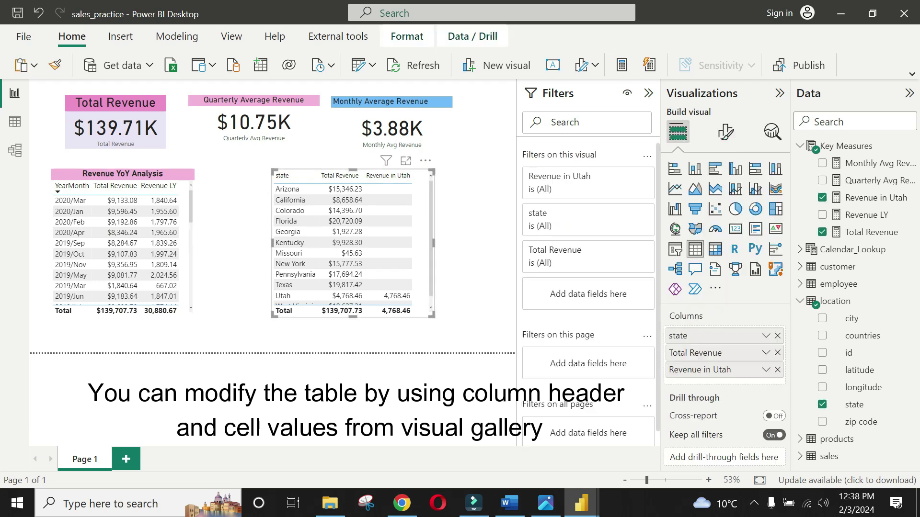
pyautogui.moveTo(433, 315); pyautogui.dragTo(434, 327)
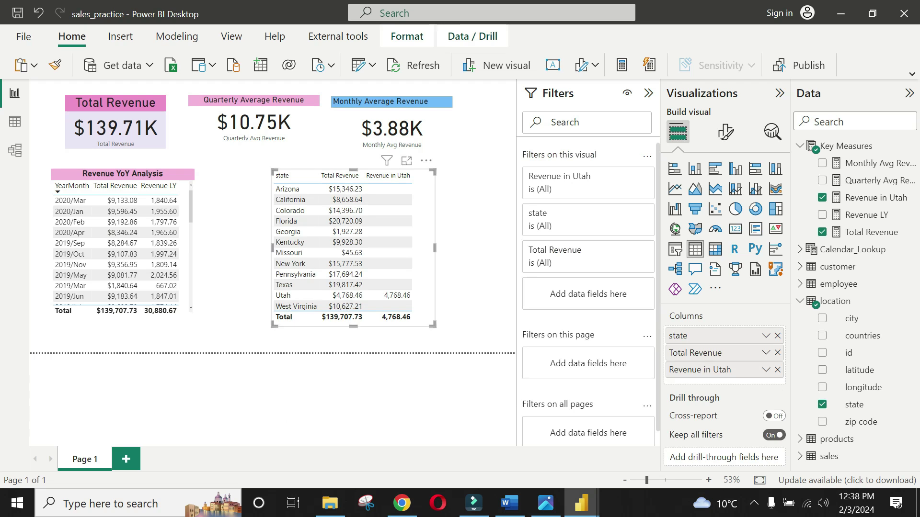
pyautogui.press('Escape')
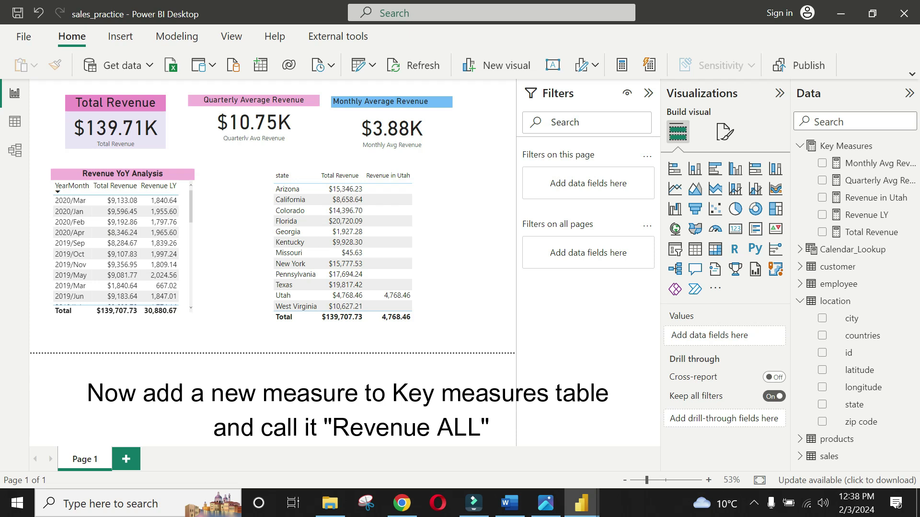
# Create a new measure in the Key Measures table named Revenue_ALL, starting its formula with CALCULATE([Total Revenue],
pyautogui.rightClick(845, 145)
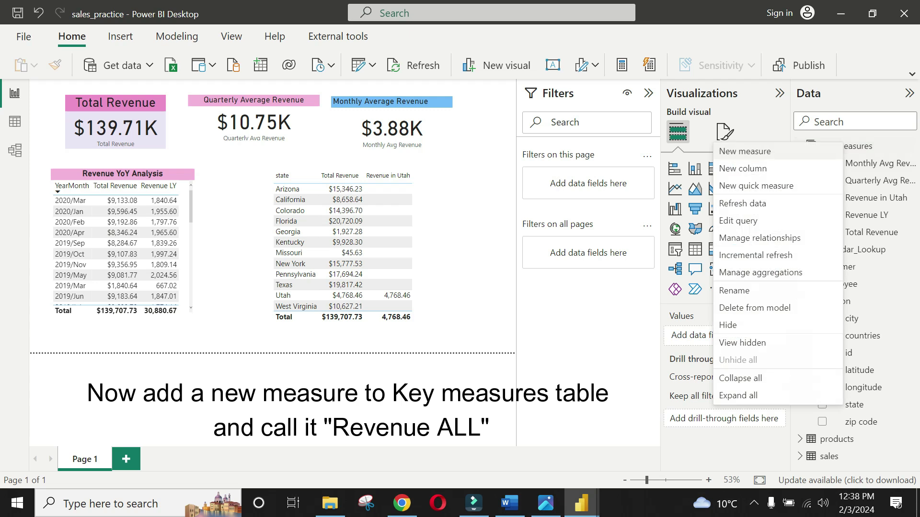
pyautogui.click(745, 152)
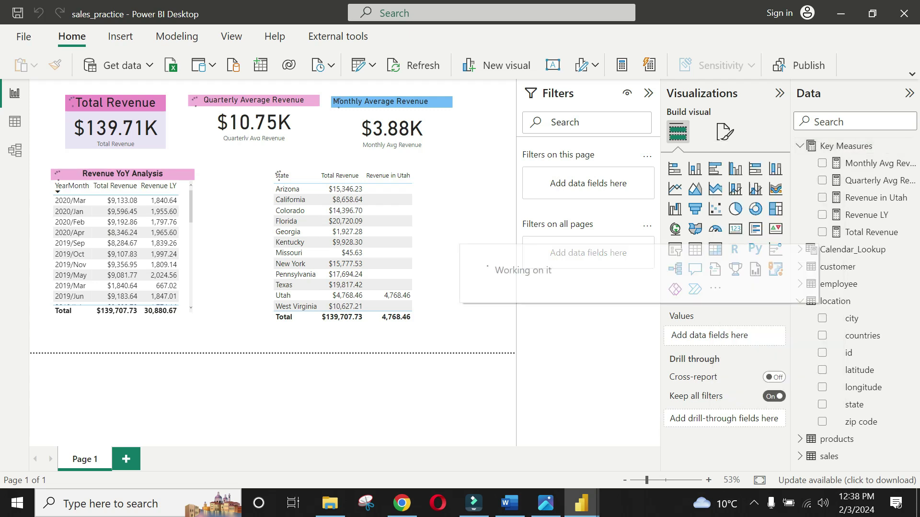
pyautogui.write('Revenue_')
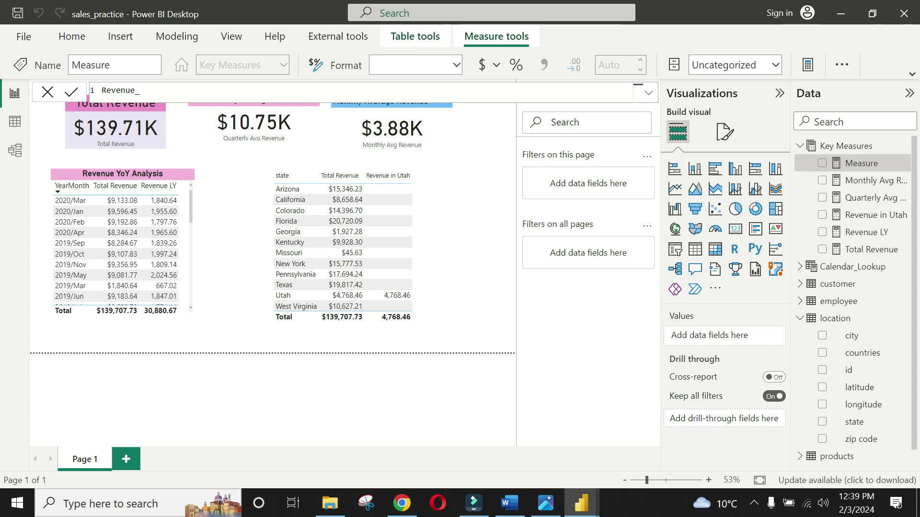
pyautogui.write('ALL=CALC')
pyautogui.press('Tab')
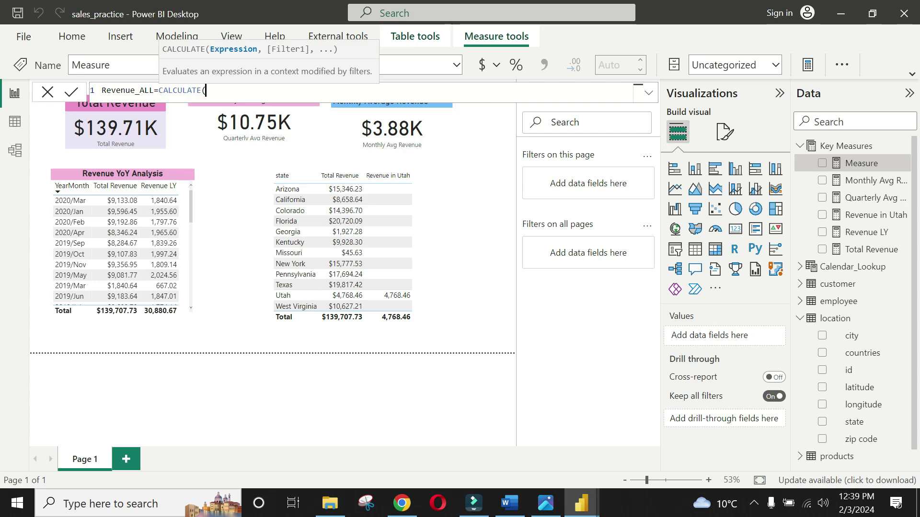
pyautogui.write('tot')
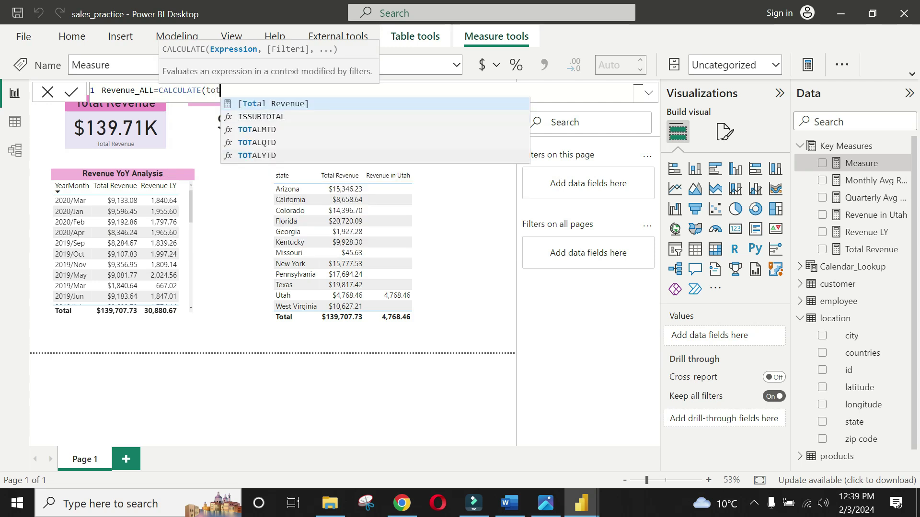
pyautogui.press('Tab')
pyautogui.write(',')
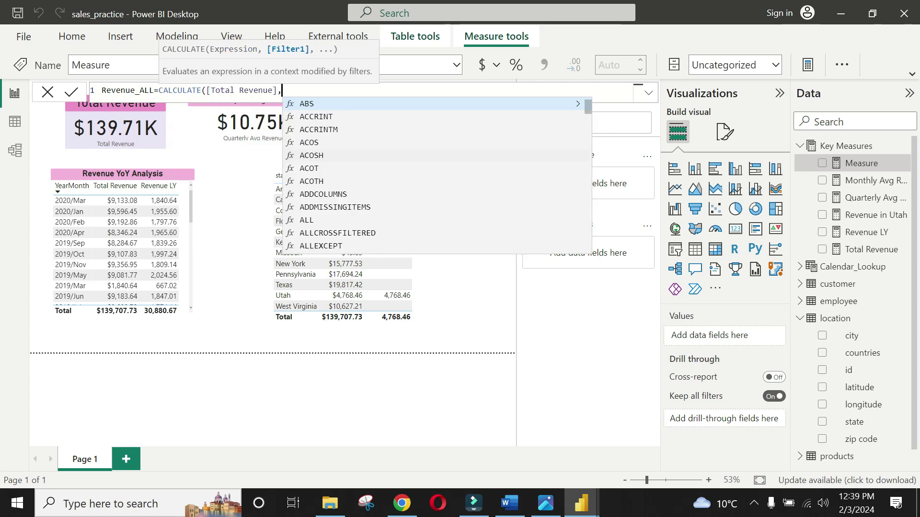
# Complete the Revenue_ALL formula with ALL(location[state]) as the filter argument of CALCULATE and commit the measure
pyautogui.write('a')
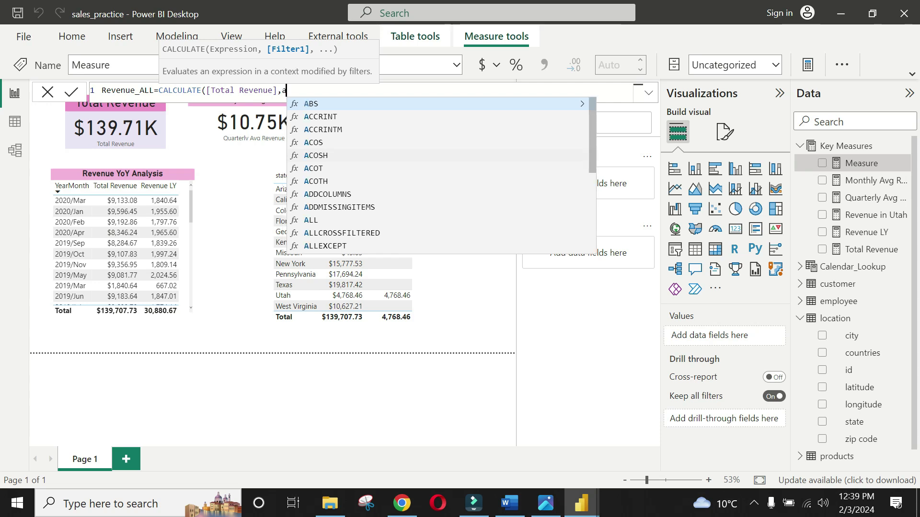
pyautogui.write('ll')
pyautogui.press('Tab')
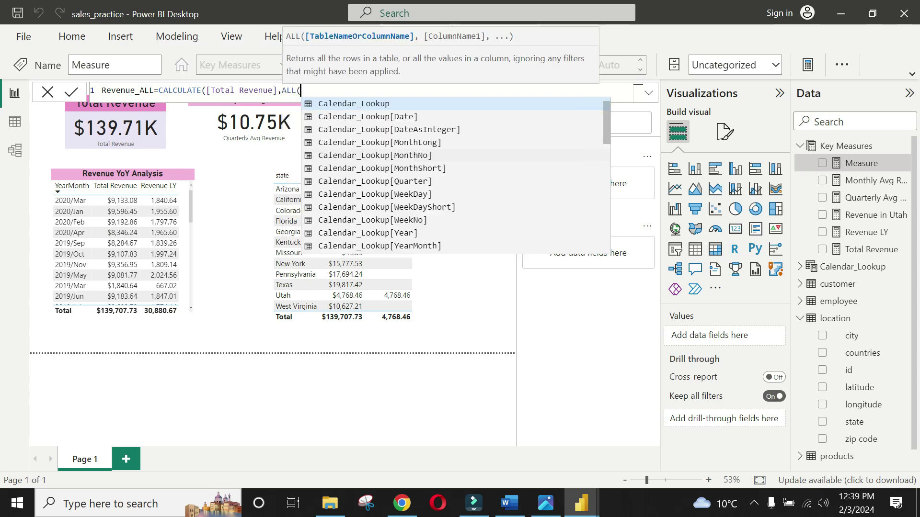
pyautogui.write('lo')
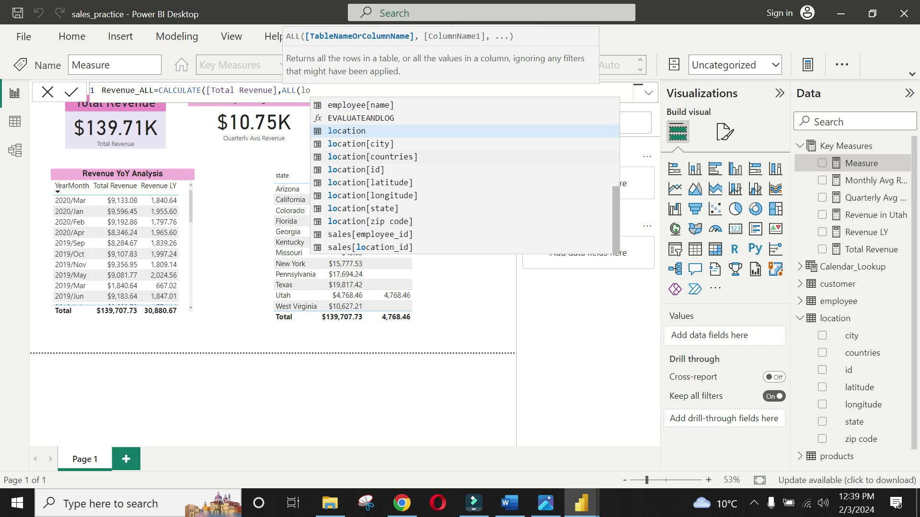
pyautogui.press('Down')
pyautogui.press('Down')
pyautogui.press('Down')
pyautogui.press('Down')
pyautogui.press('Down')
pyautogui.press('Down')
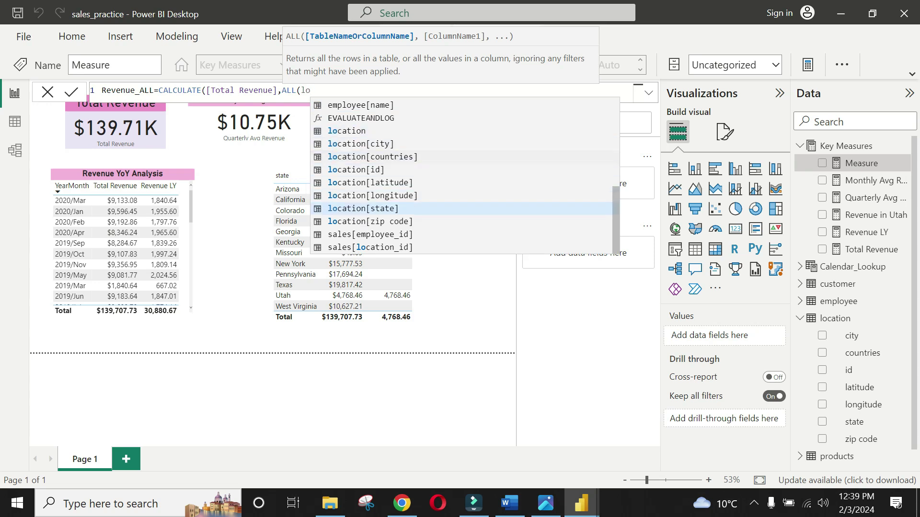
pyautogui.press('Tab')
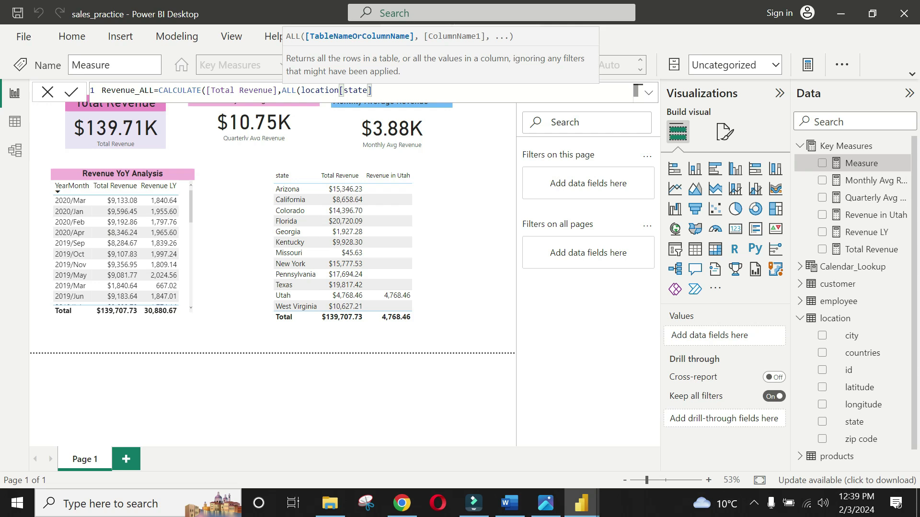
pyautogui.write('))')
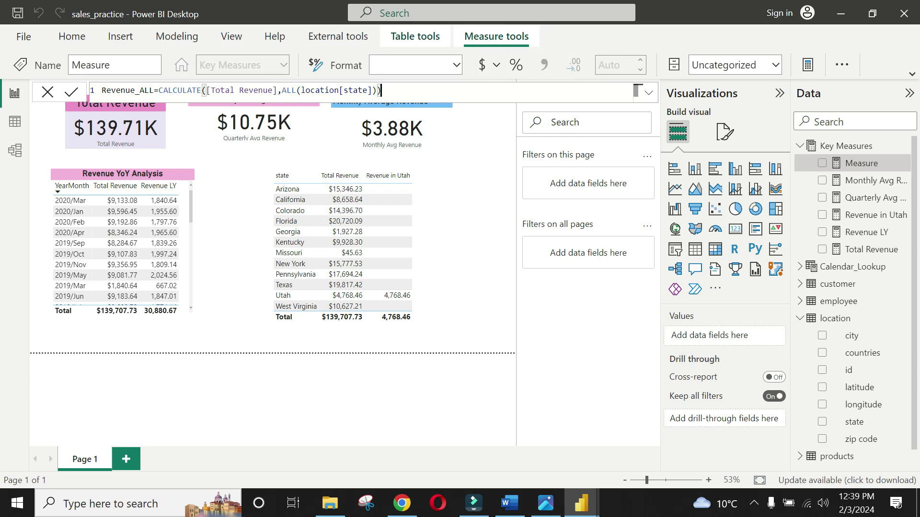
pyautogui.press('Return')
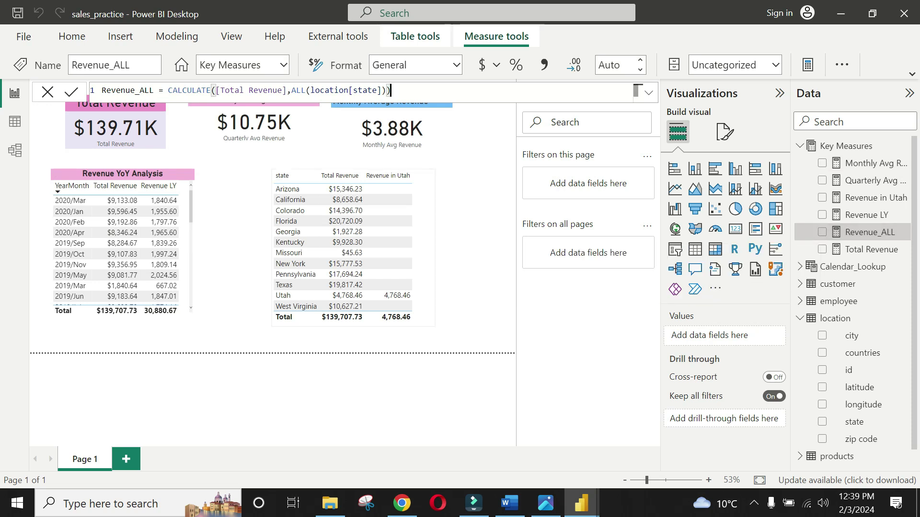
# Add the Revenue_ALL measure to the state table visual
pyautogui.click(422, 240)
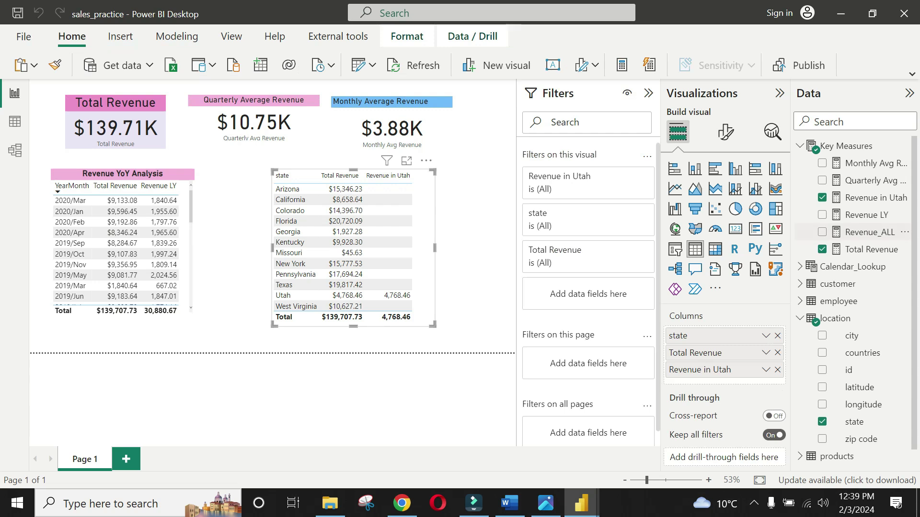
pyautogui.click(822, 232)
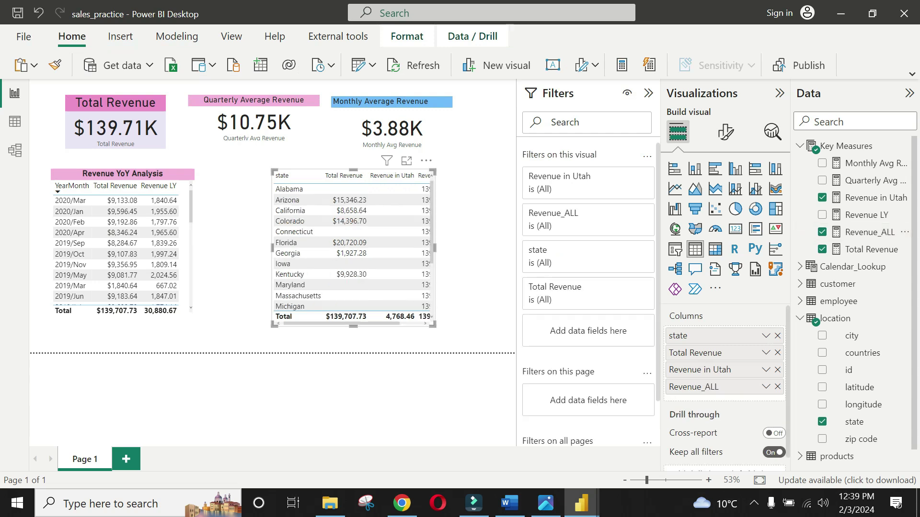
# Widen the state table visual to fit all its columns and move it closer to the Revenue YoY Analysis table
pyautogui.moveTo(434, 247); pyautogui.dragTo(479, 248)
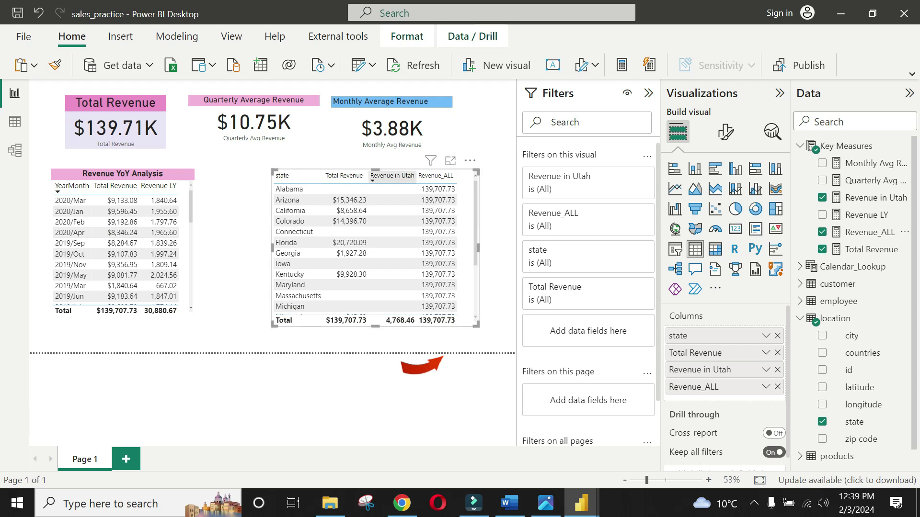
pyautogui.click(289, 175)
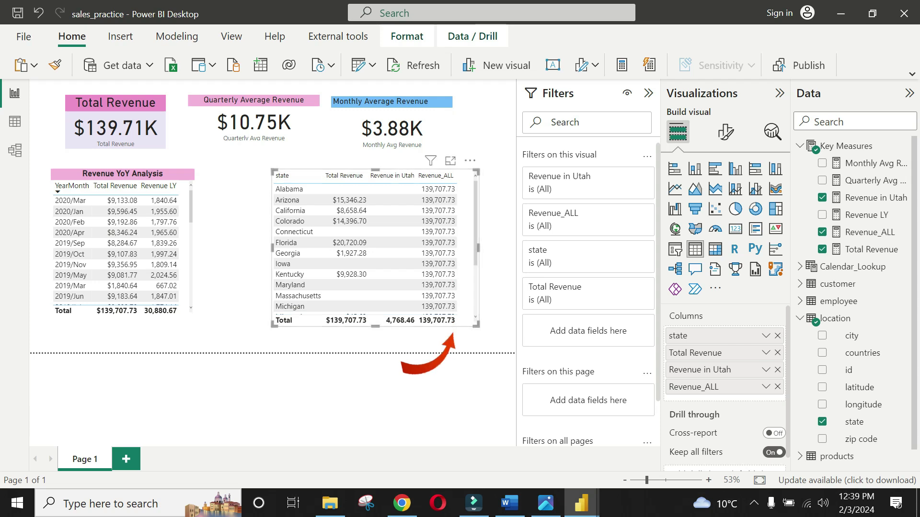
pyautogui.press('Escape')
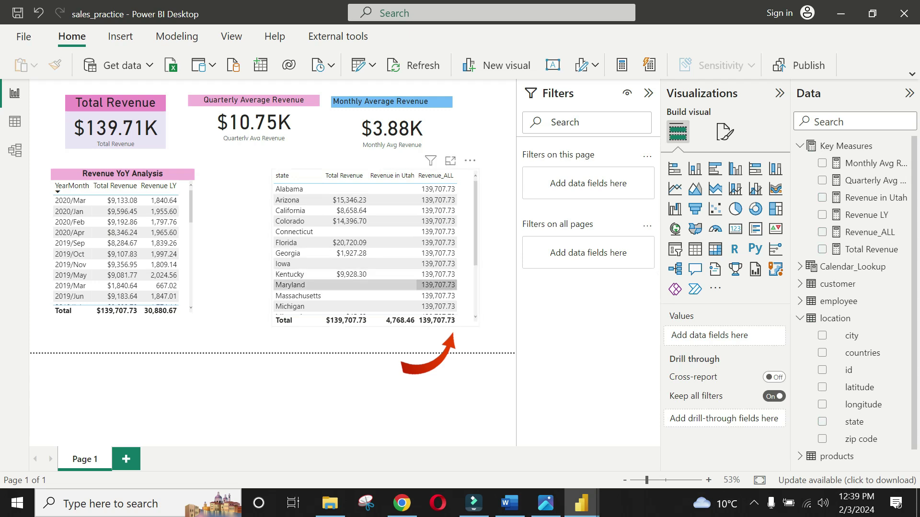
pyautogui.moveTo(369, 324); pyautogui.dragTo(342, 324)
pyautogui.moveTo(337, 169); pyautogui.dragTo(329, 168)
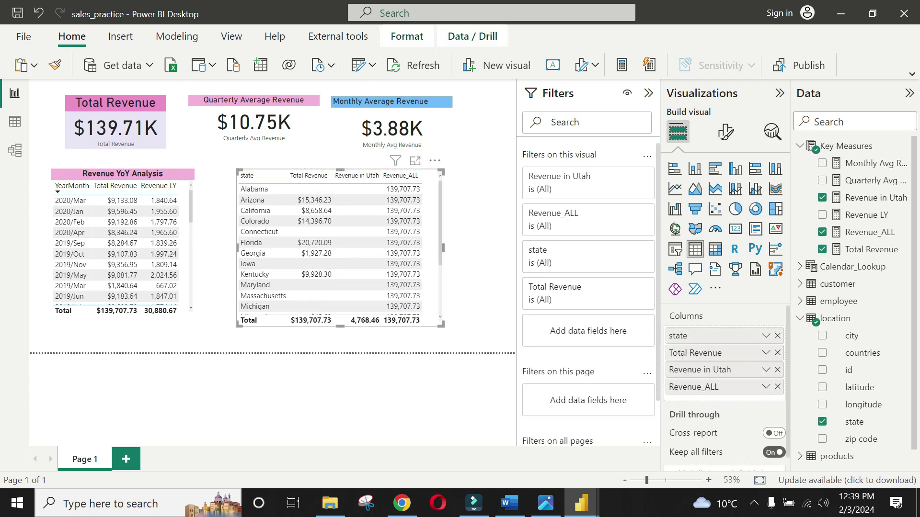
# Create a new measure in the Key Measures table and name it State Revenue %
pyautogui.rightClick(826, 145)
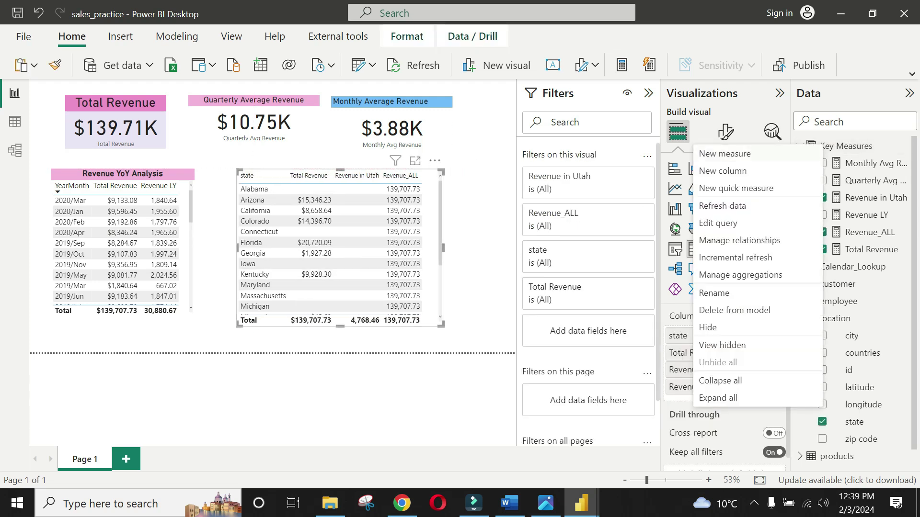
pyautogui.click(723, 153)
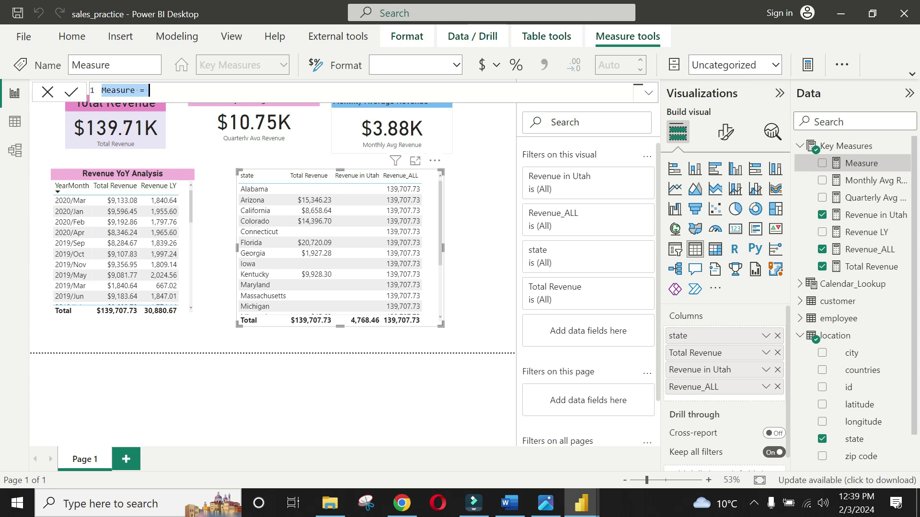
pyautogui.write('Stata TE')
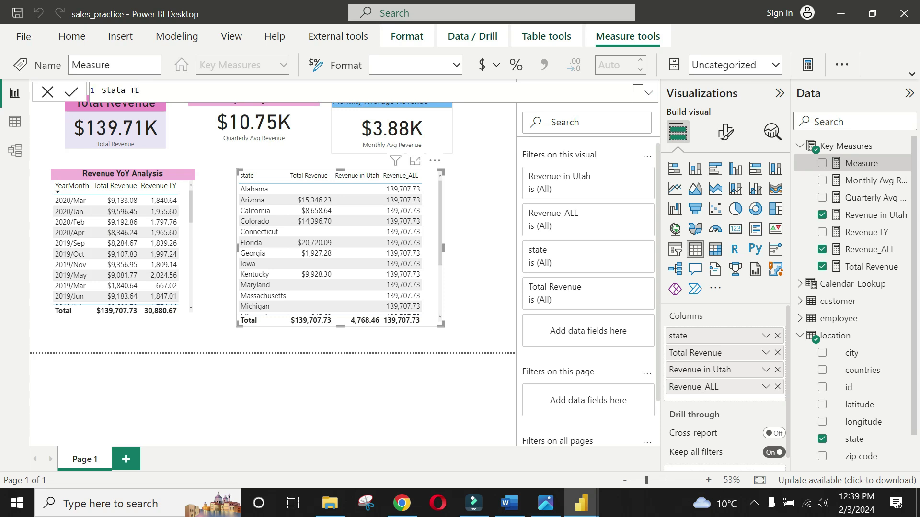
pyautogui.press('BackSpace')
pyautogui.press('BackSpace')
pyautogui.press('BackSpace')
pyautogui.press('BackSpace')
pyautogui.write('e REven')
pyautogui.press('BackSpace')
pyautogui.press('BackSpace')
pyautogui.press('BackSpace')
pyautogui.press('BackSpace')
pyautogui.write('evenue % =')
# Define the State Revenue % measure as [Total Revenue]/[Revenue_ALL] and commit it
pyautogui.write('total')
pyautogui.press('Tab')
pyautogui.write('/reve')
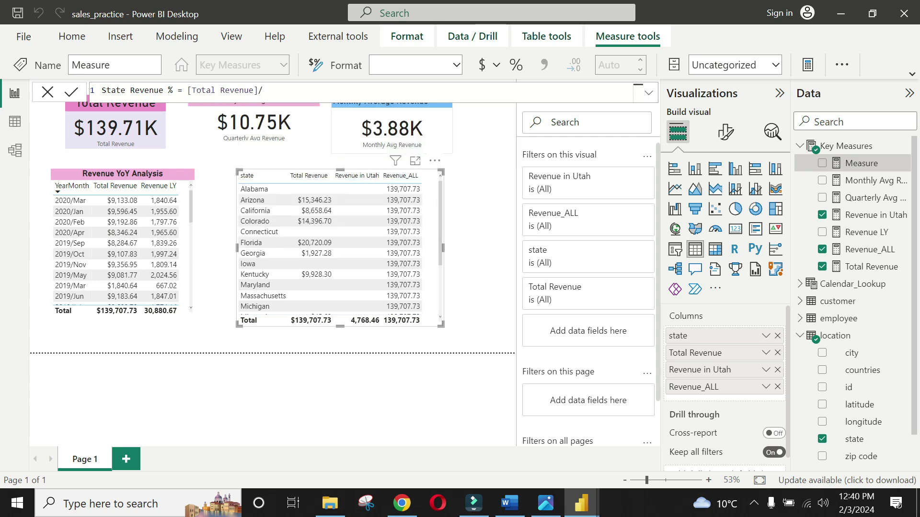
pyautogui.press('Down')
pyautogui.press('Down')
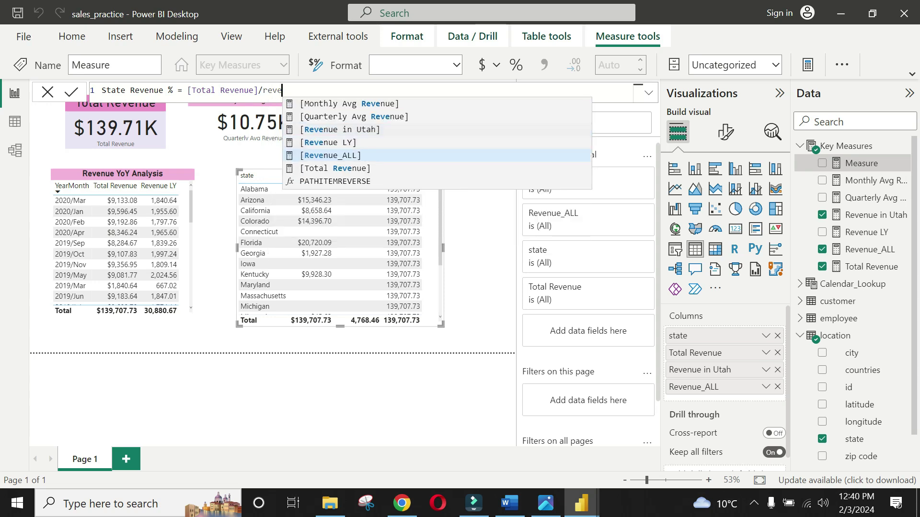
pyautogui.press('Tab')
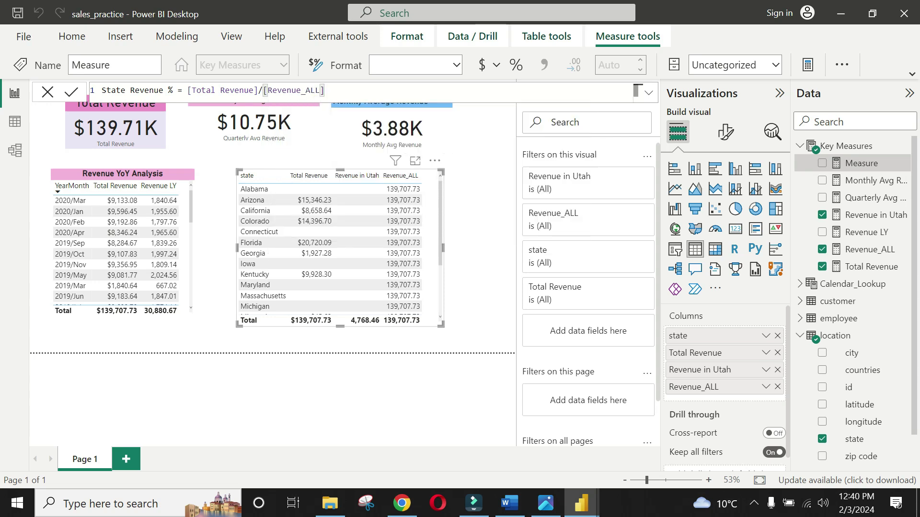
pyautogui.press('Return')
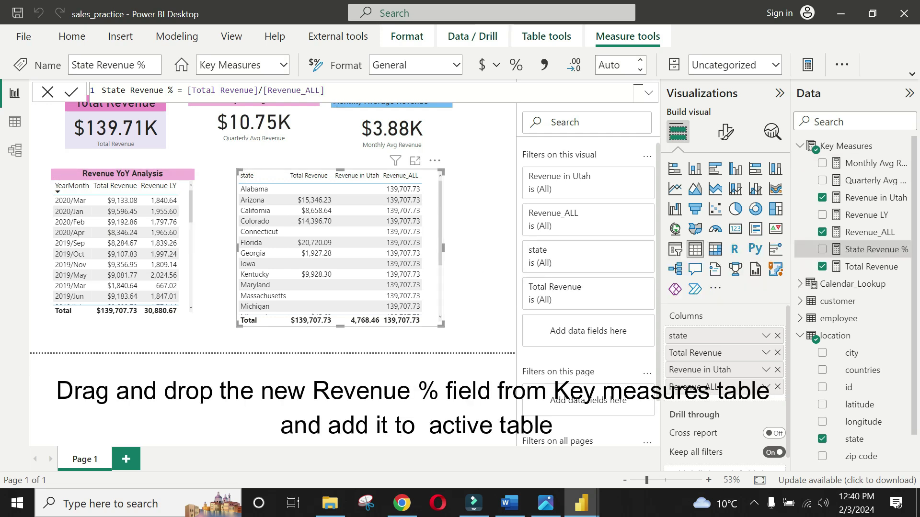
# Add the State Revenue % measure to the state table visual
pyautogui.click(822, 249)
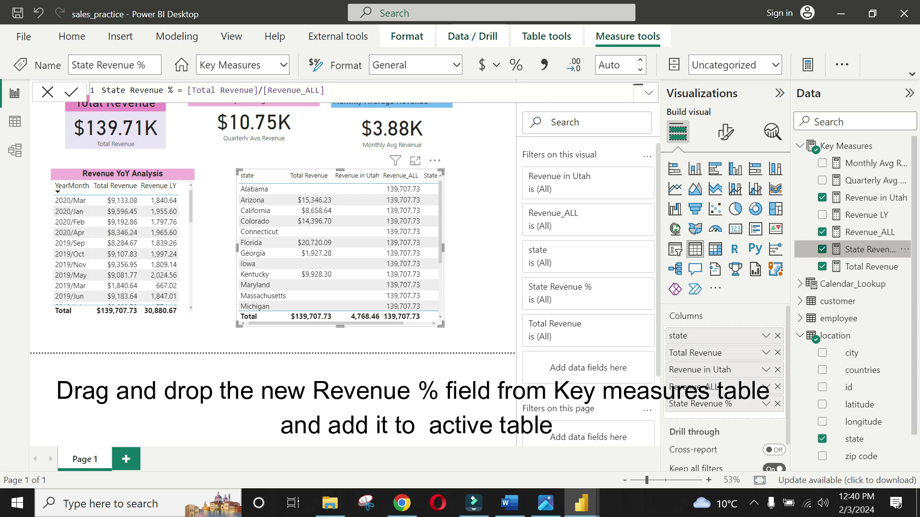